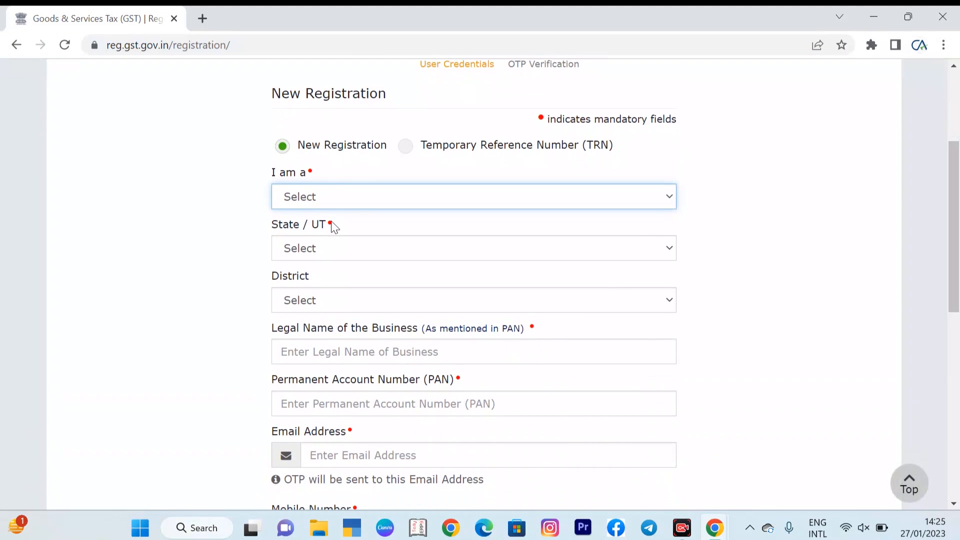
# Step: Choose Taxpayer as the applicant type and Delhi as the State / UT for the new registration
pyautogui.click(358, 199)
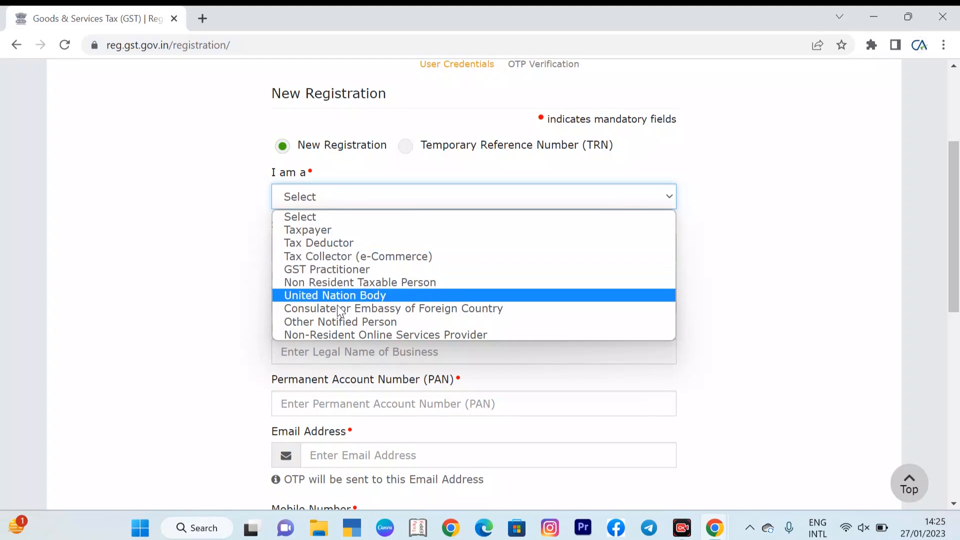
pyautogui.click(325, 230)
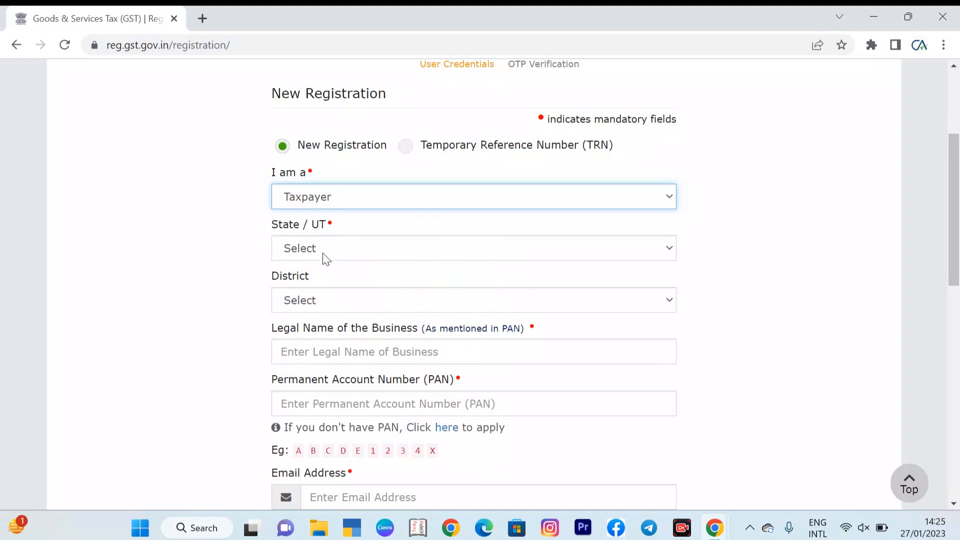
pyautogui.click(322, 253)
pyautogui.click(311, 385)
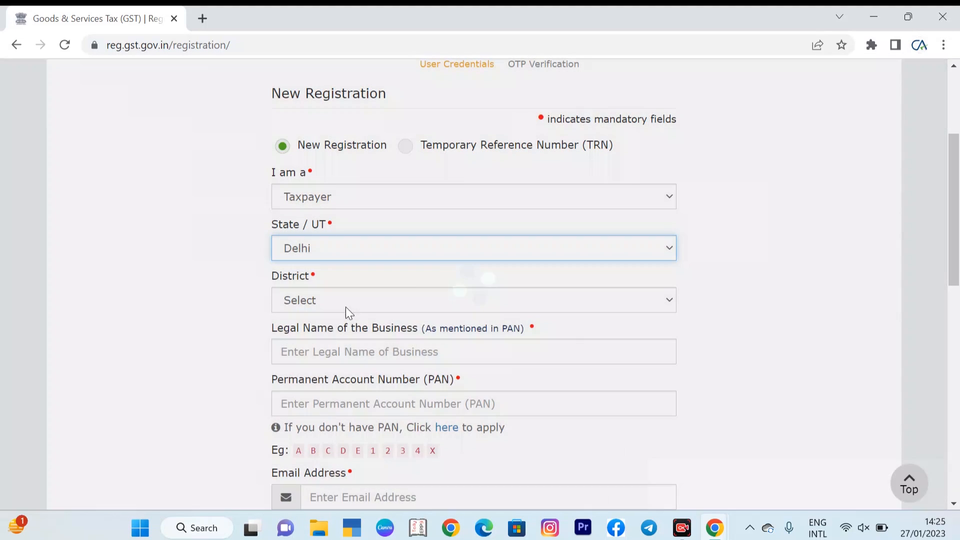
# Step: Set the district to South West Delhi
pyautogui.click(345, 306)
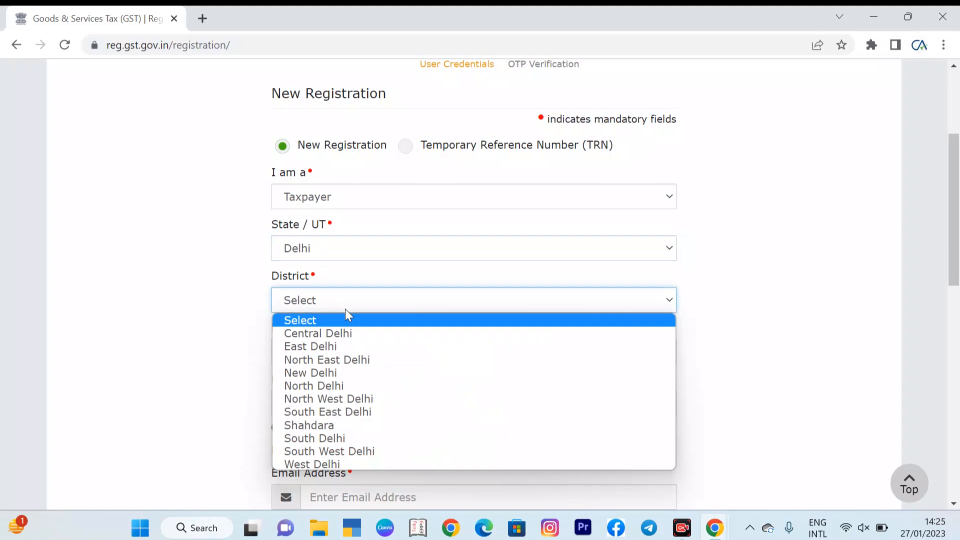
pyautogui.click(323, 398)
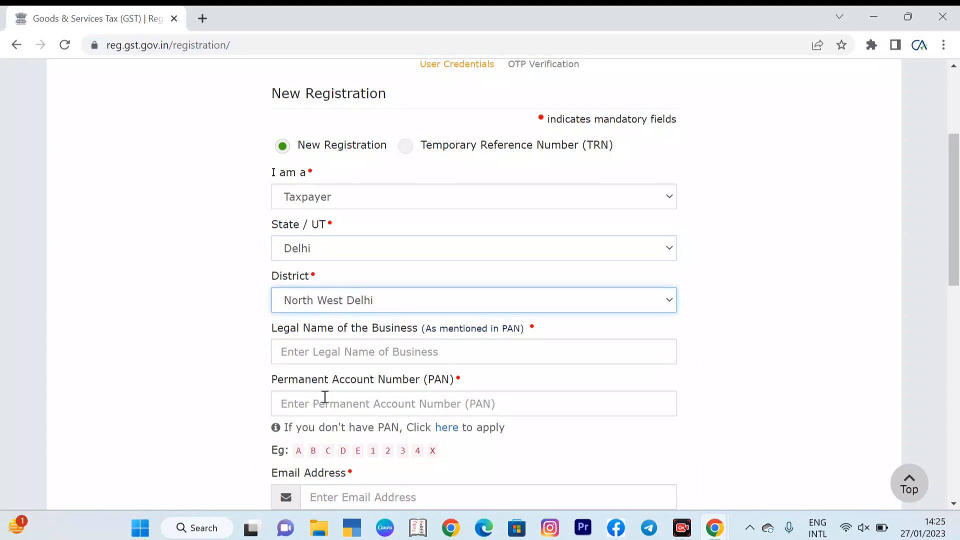
pyautogui.click(337, 303)
pyautogui.click(320, 453)
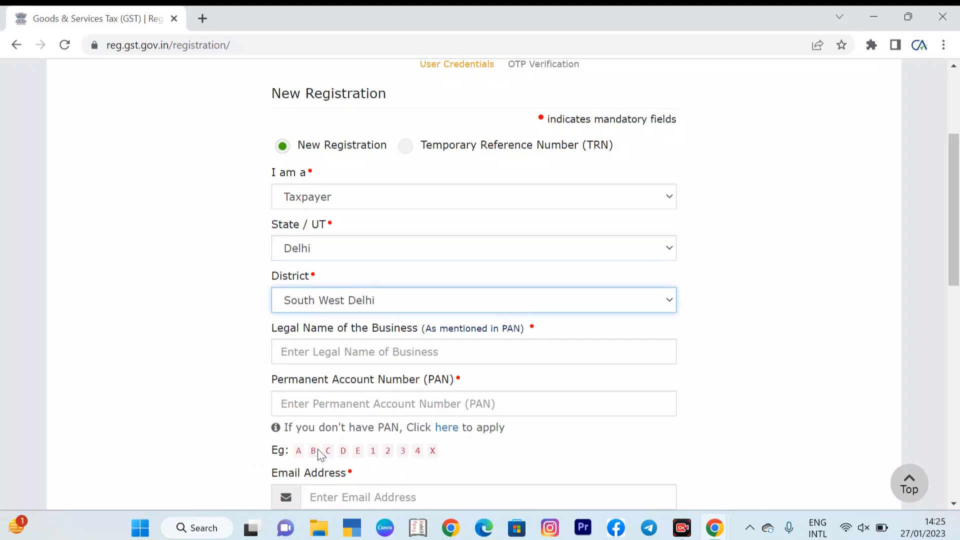
# Step: Enter the business's legal name as mentioned in the PAN
pyautogui.click(449, 351)
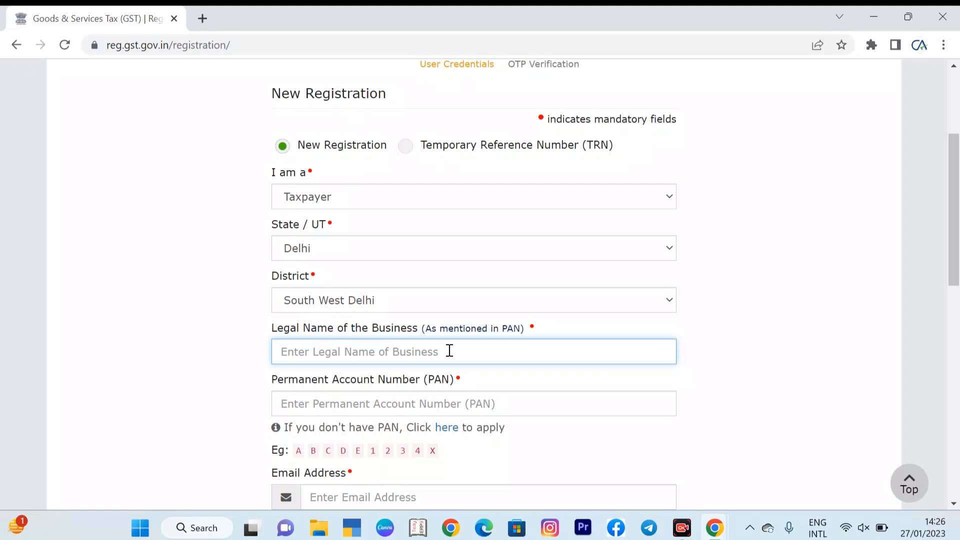
pyautogui.scroll(-4, 450, 350)
pyautogui.click(364, 187)
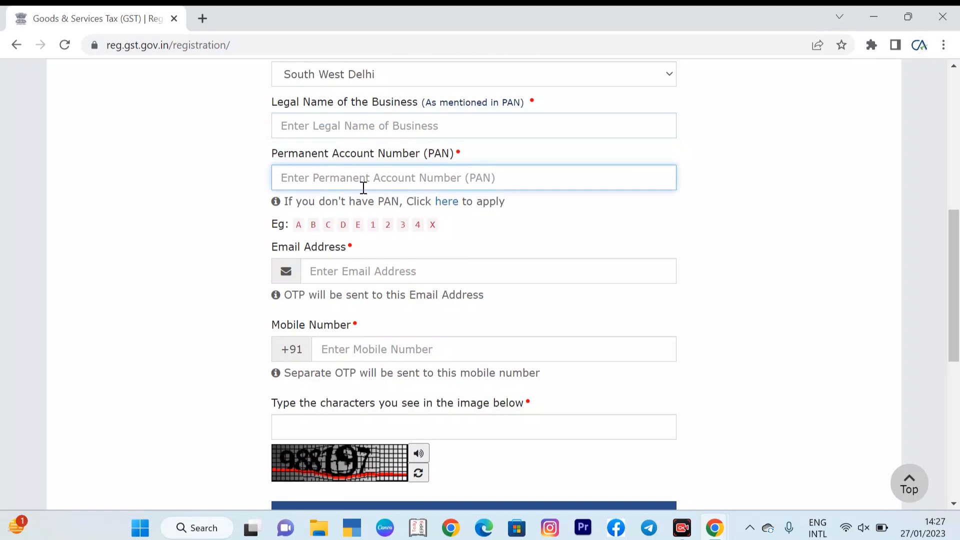
pyautogui.click(403, 123)
pyautogui.write('SUMIT')
# Step: Enter the business's Permanent Account Number (PAN)
pyautogui.click(414, 179)
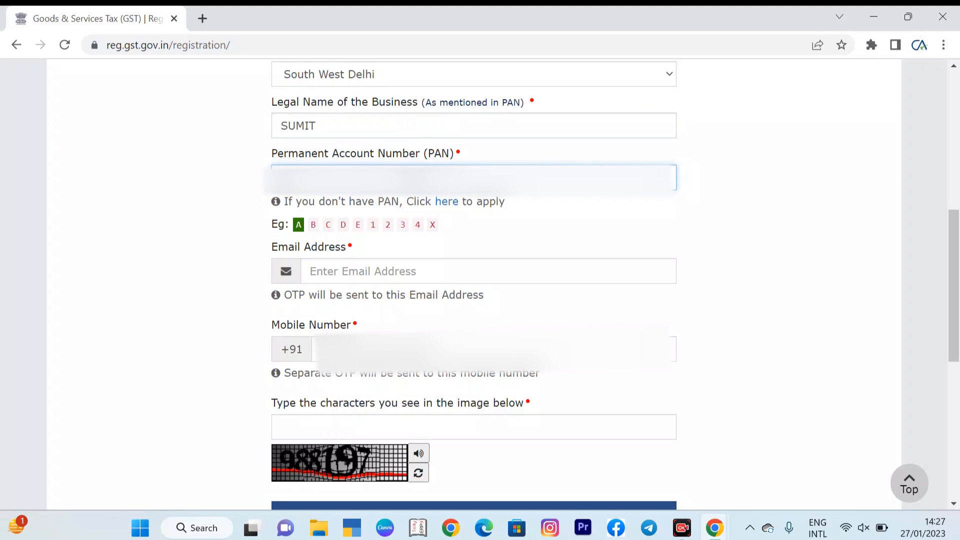
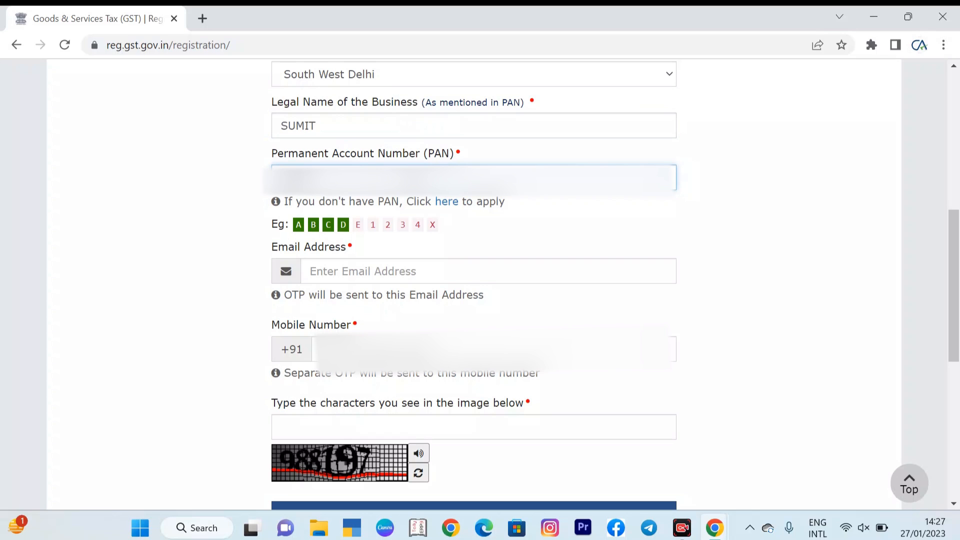
# Step: Paste the contact e-mail address into the email field and move on to the mobile number
pyautogui.click(411, 271)
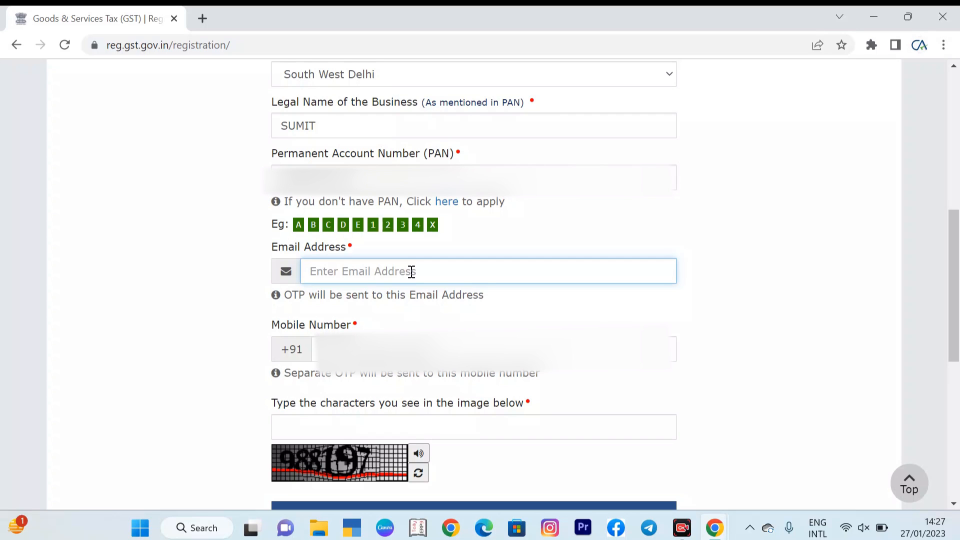
pyautogui.hotkey('ctrl', 'v')
pyautogui.press('Tab')
# Step: Enter the captcha characters 988197 and submit the registration details
pyautogui.click(441, 426)
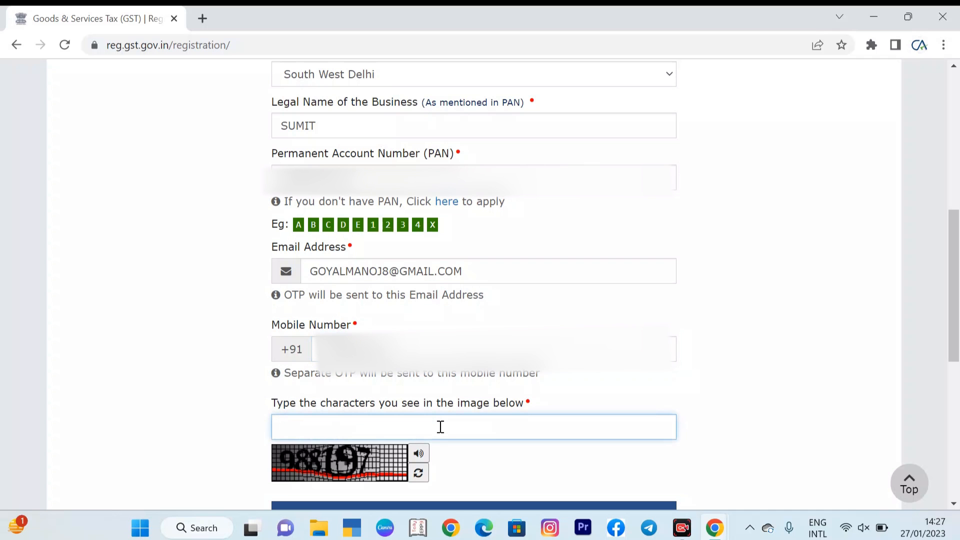
pyautogui.write('988197')
pyautogui.press('Return')
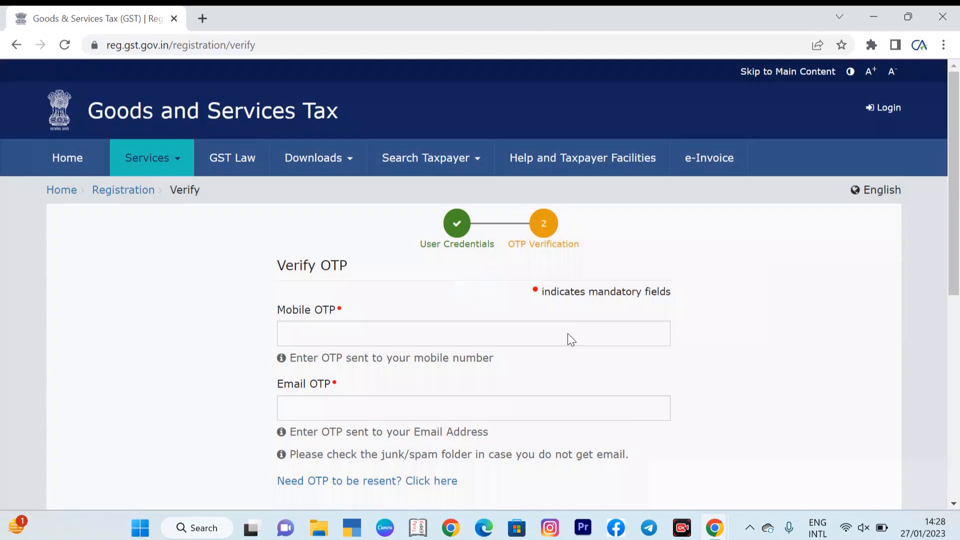
# Step: Enter the mobile OTP and email OTP verification codes
pyautogui.click(570, 336)
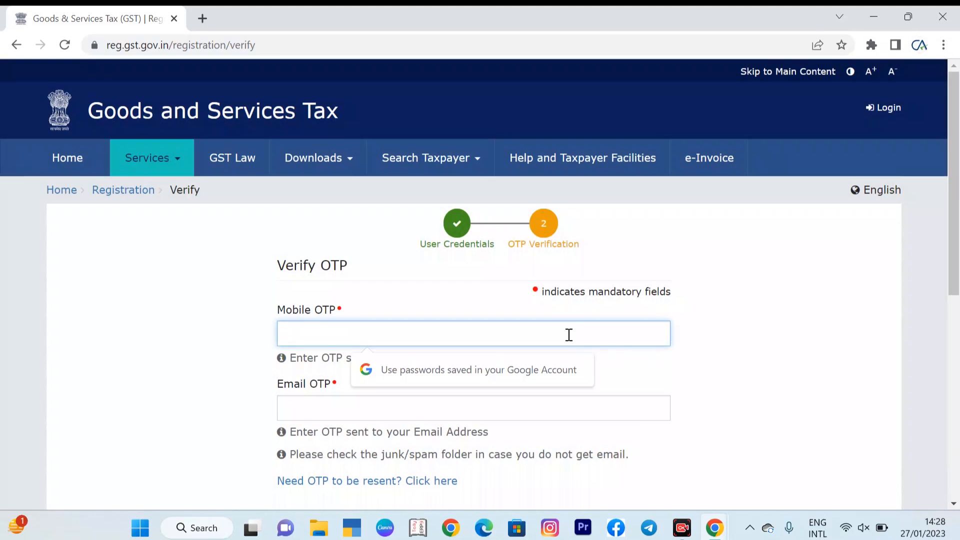
pyautogui.write('•')
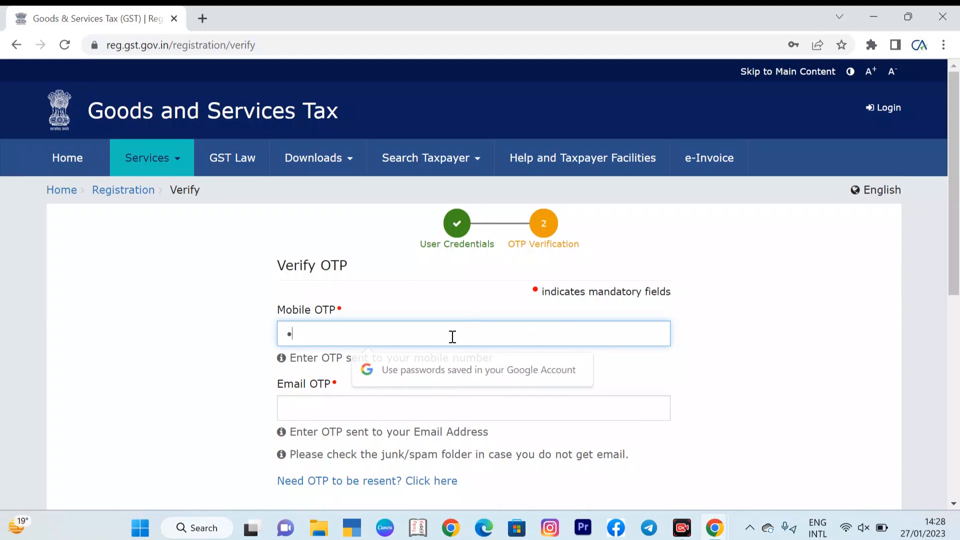
pyautogui.write('•')
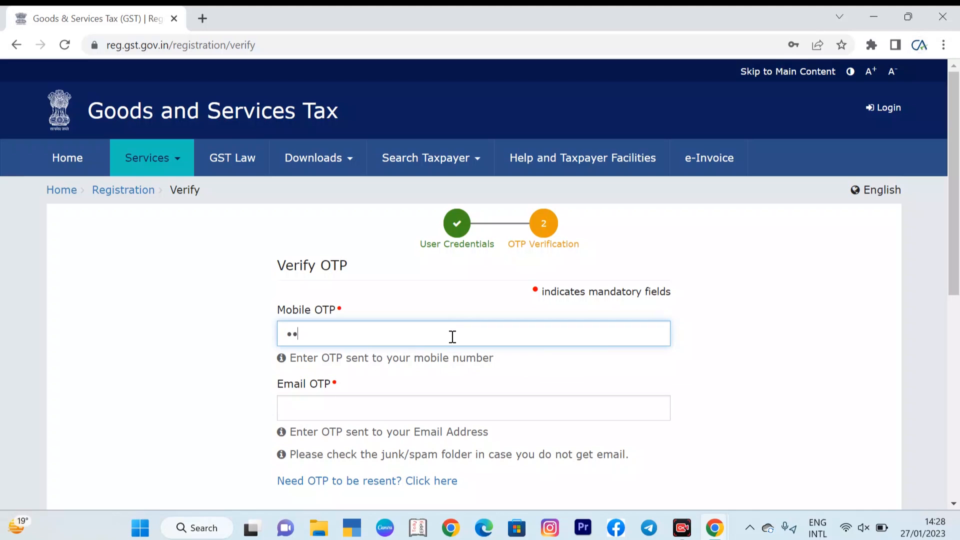
pyautogui.write('••')
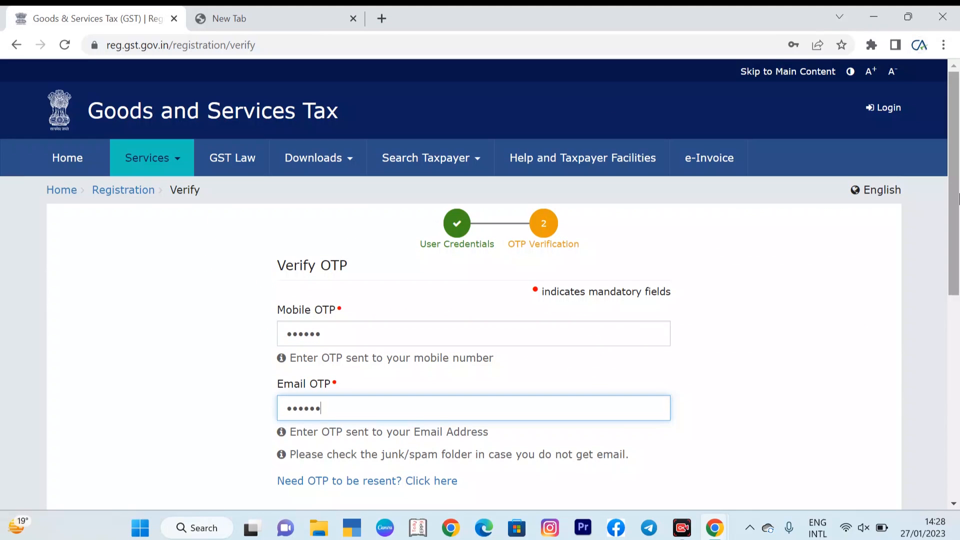
pyautogui.moveTo(959, 199); pyautogui.dragTo(959, 365)
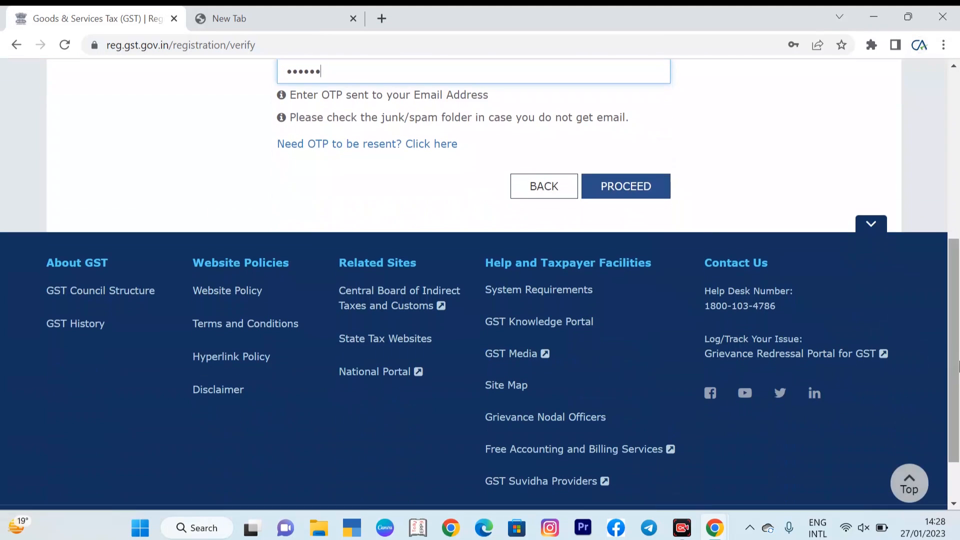
# Step: Proceed with the OTP verification and decline saving the password in the browser
pyautogui.click(629, 187)
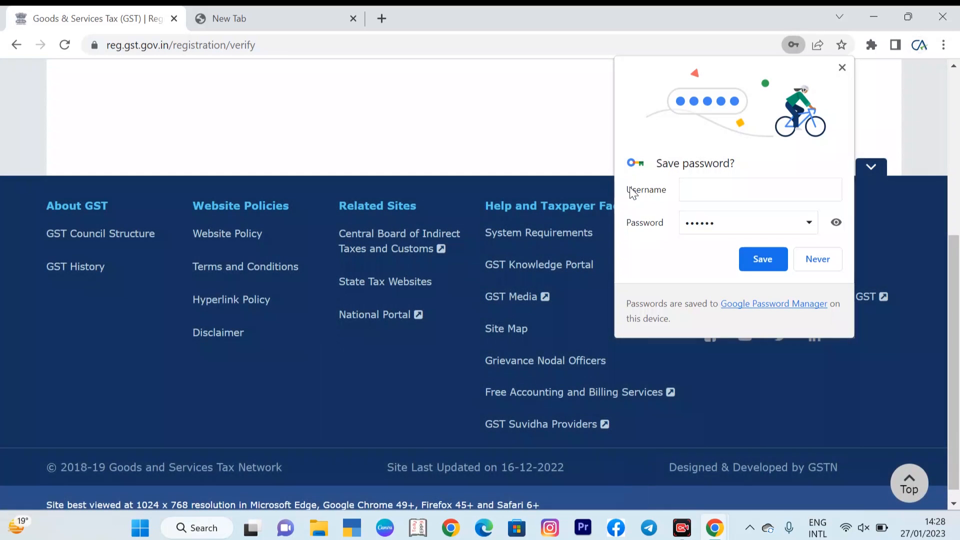
pyautogui.click(810, 262)
# Step: Select the Temporary Reference Number in the success message to copy it
pyautogui.moveTo(959, 325); pyautogui.dragTo(959, 172)
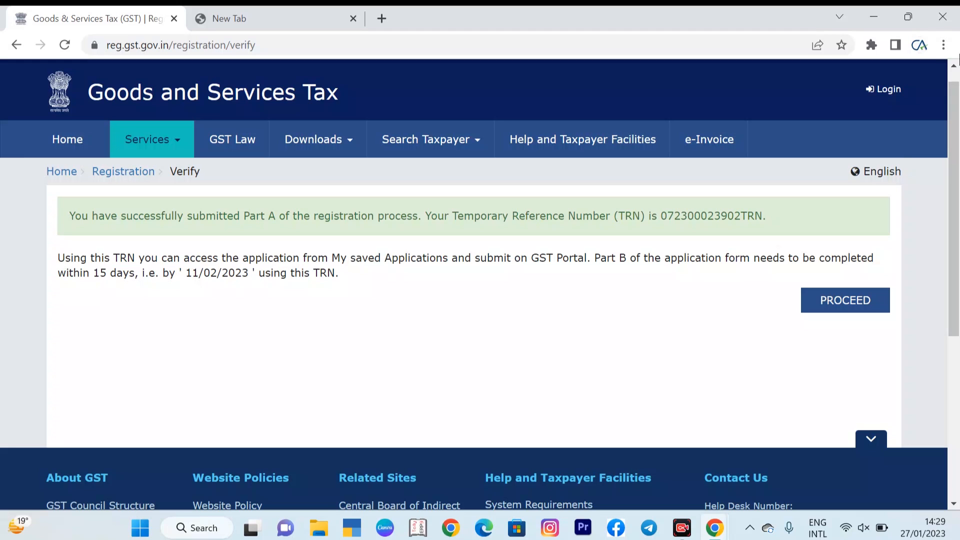
pyautogui.moveTo(761, 215); pyautogui.dragTo(661, 216)
pyautogui.hotkey('ctrl', 'c')
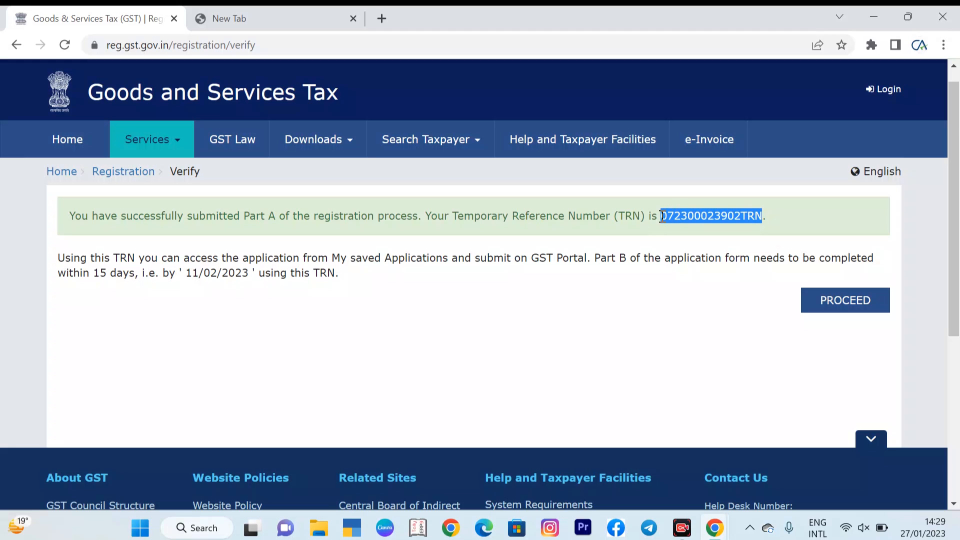
# Step: Proceed and paste the copied Temporary Reference Number into the TRN field
pyautogui.click(843, 305)
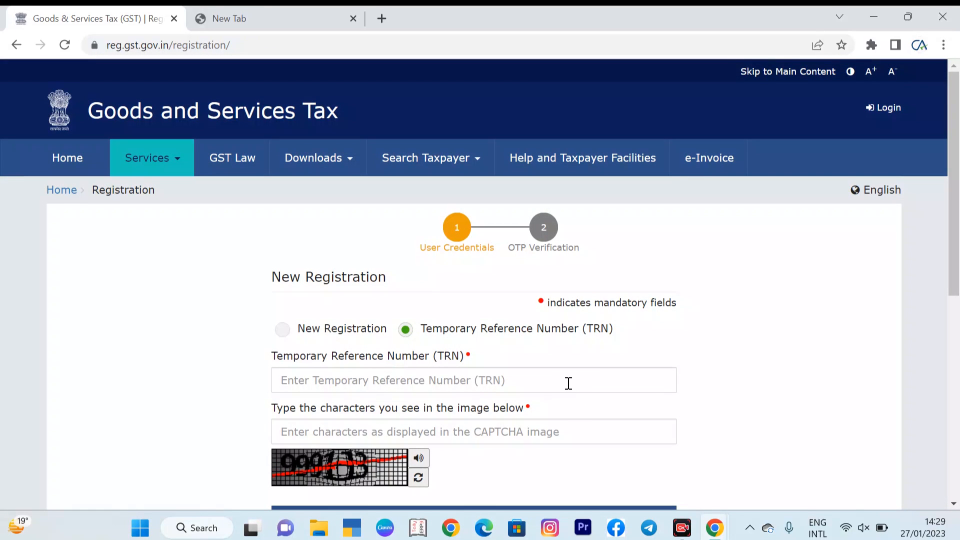
pyautogui.click(569, 383)
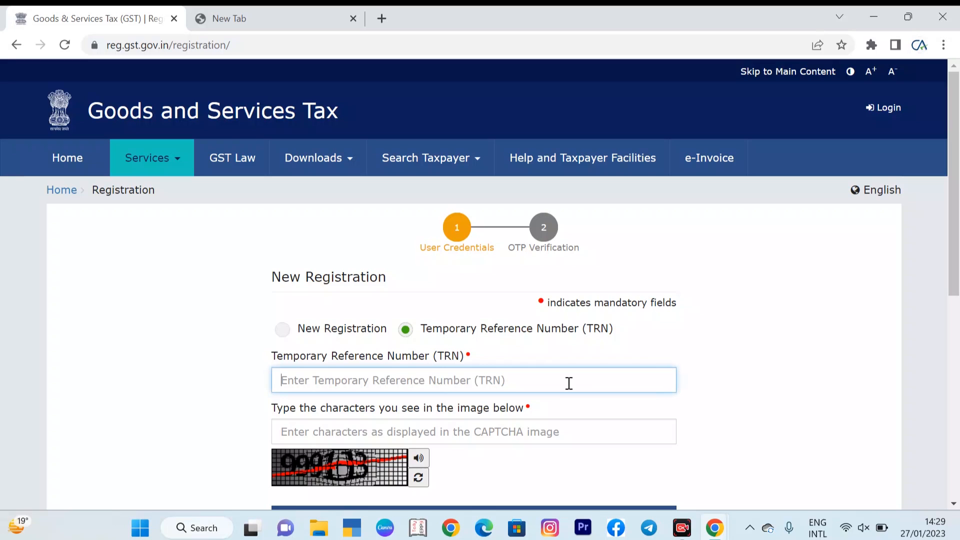
pyautogui.hotkey('ctrl', 'v')
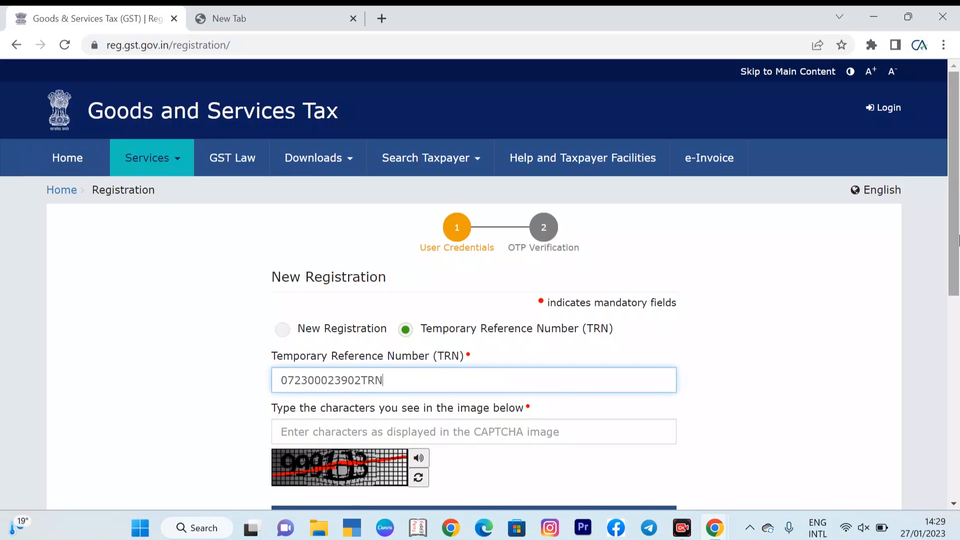
# Step: Enter the captcha characters and proceed to OTP verification
pyautogui.scroll(-4, 440, 301)
pyautogui.click(458, 238)
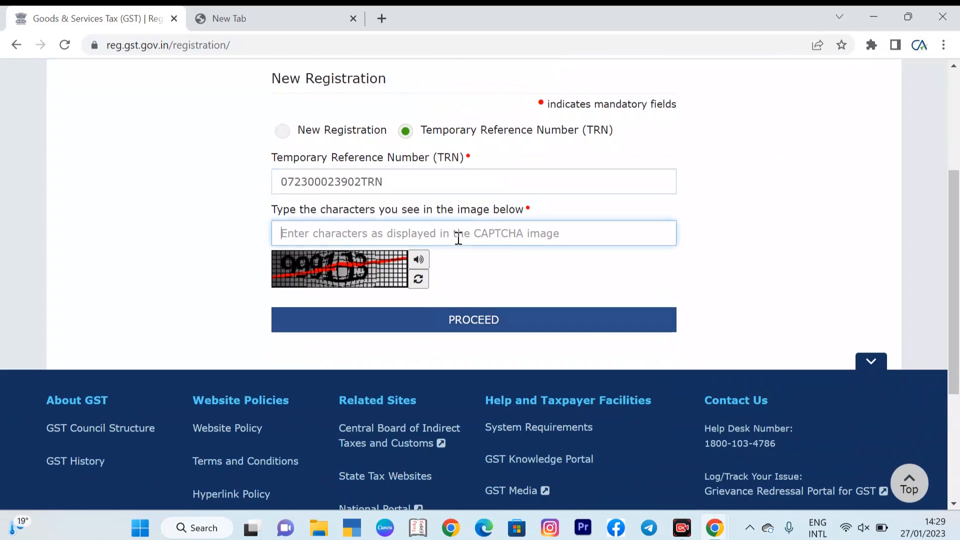
pyautogui.write('99911')
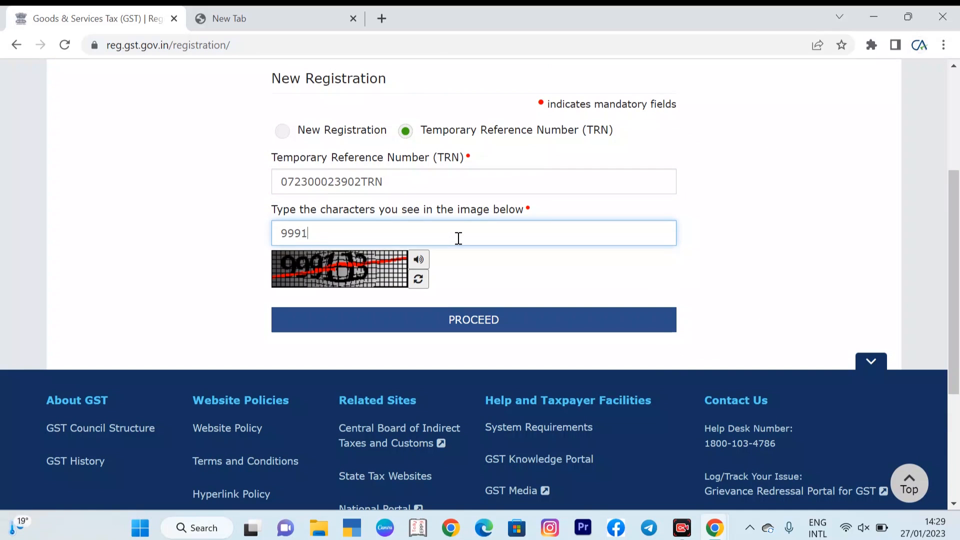
pyautogui.write('3')
pyautogui.click(519, 324)
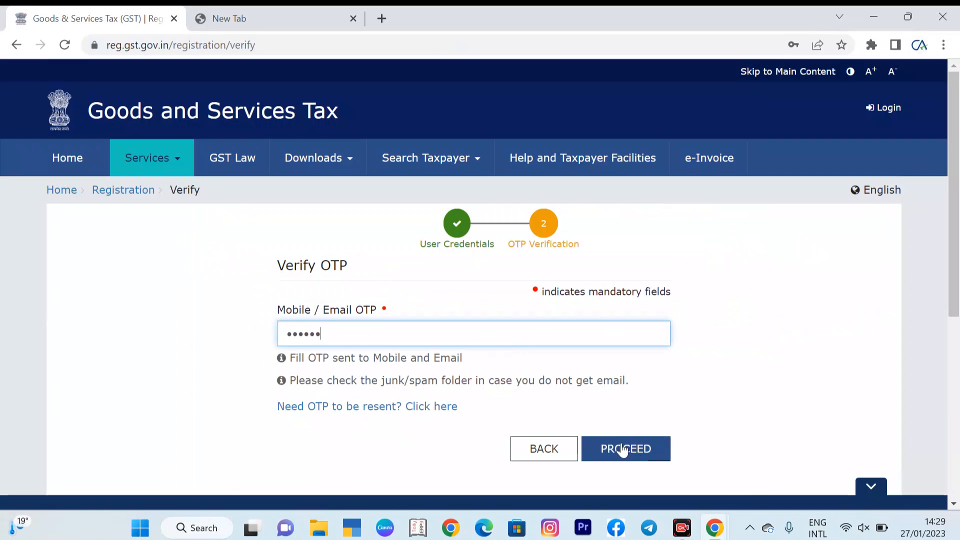
# Step: Verify the OTP and open the draft application from My Saved Applications for editing
pyautogui.click(620, 456)
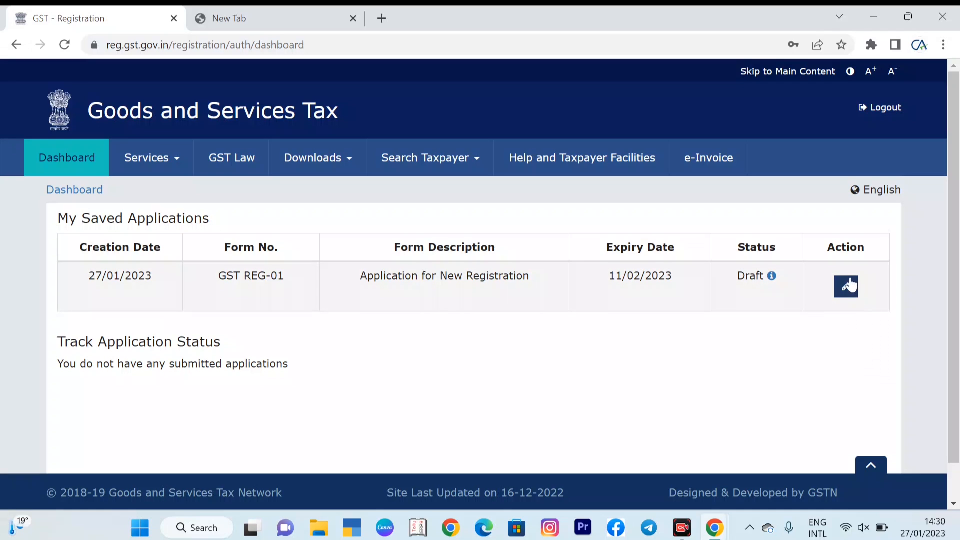
pyautogui.click(848, 287)
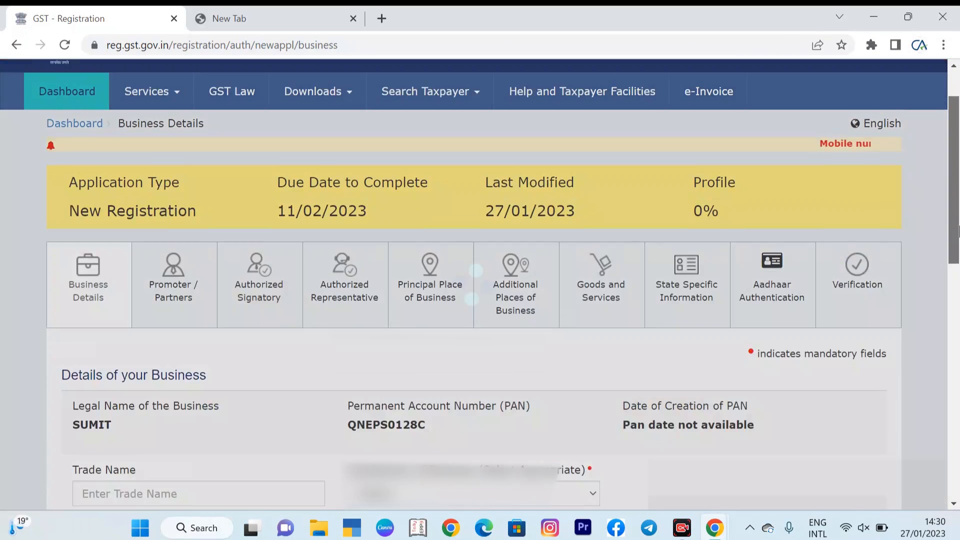
# Step: Enter ABC as the trade name in the business details
pyautogui.moveTo(958, 190); pyautogui.dragTo(959, 244)
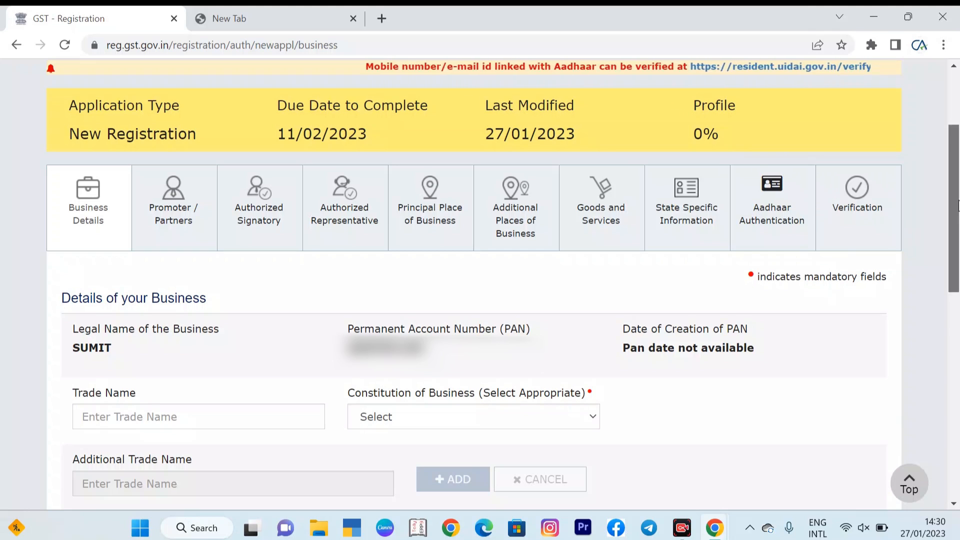
pyautogui.scroll(-2, 298, 265)
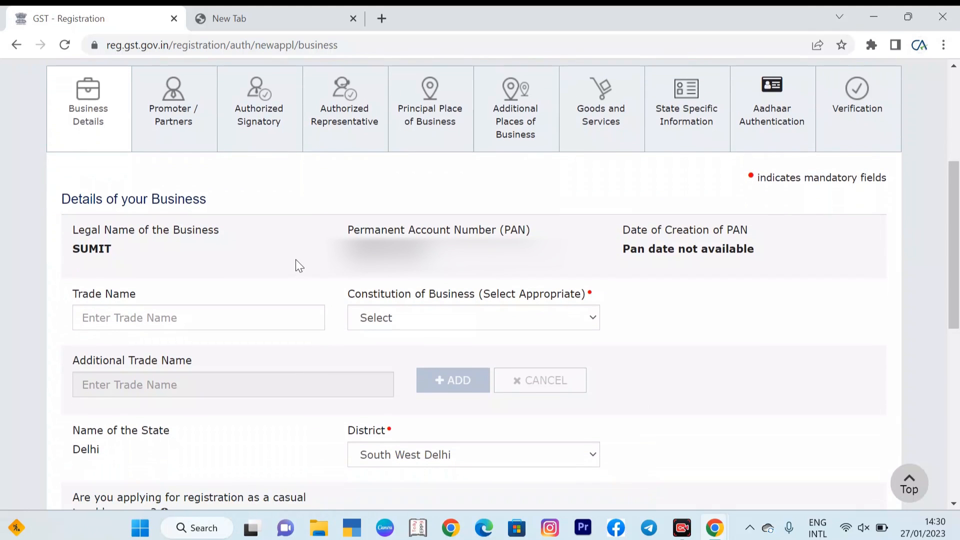
pyautogui.click(241, 317)
pyautogui.write('ABC')
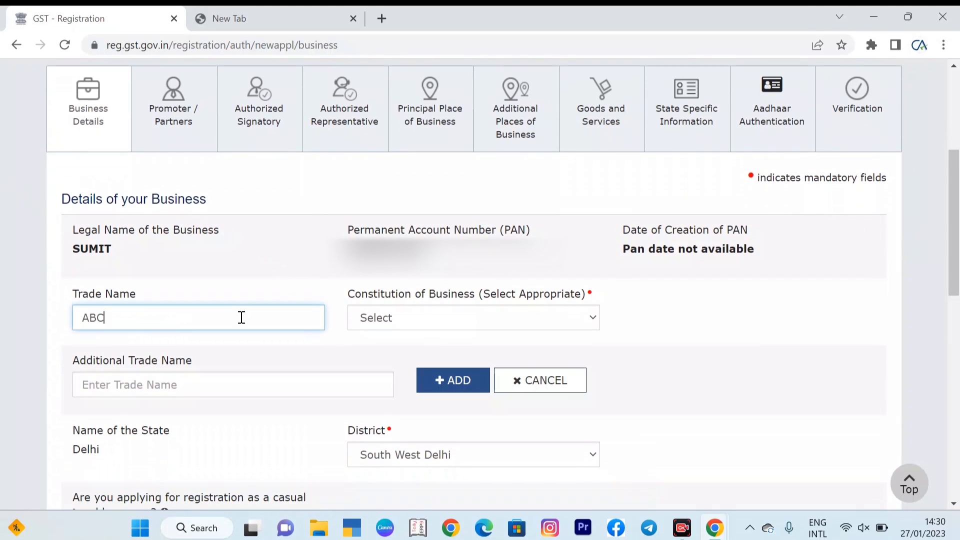
# Step: Set the Constitution of Business to Proprietorship
pyautogui.click(500, 323)
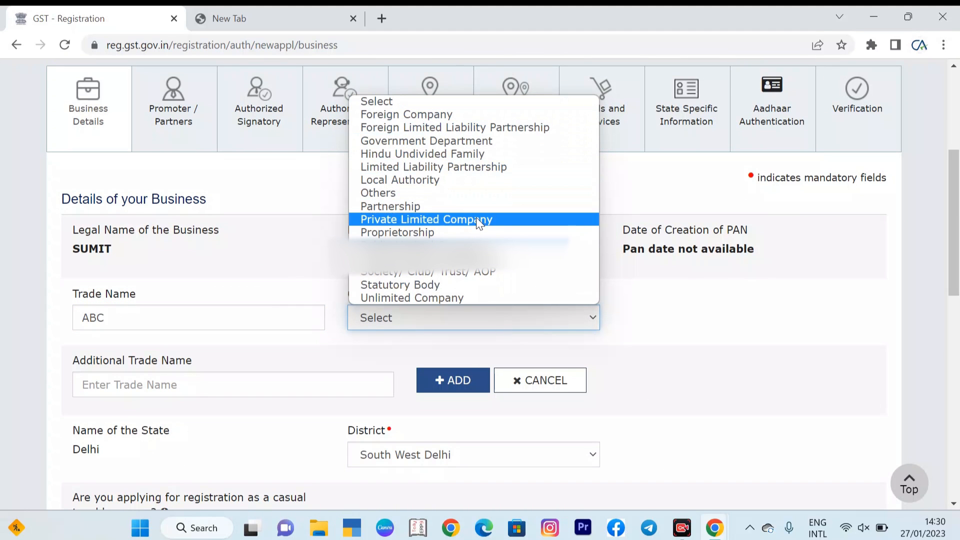
pyautogui.click(462, 233)
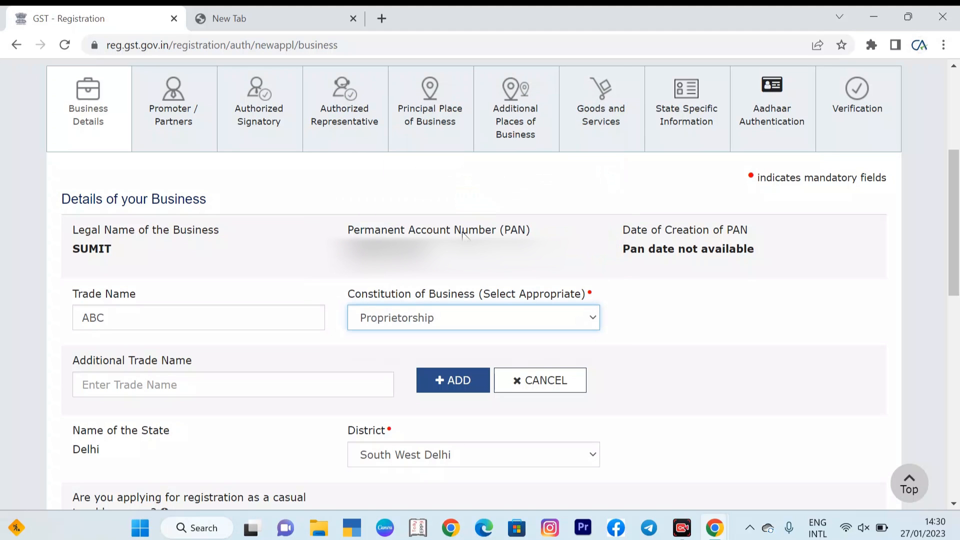
pyautogui.moveTo(958, 195); pyautogui.dragTo(958, 245)
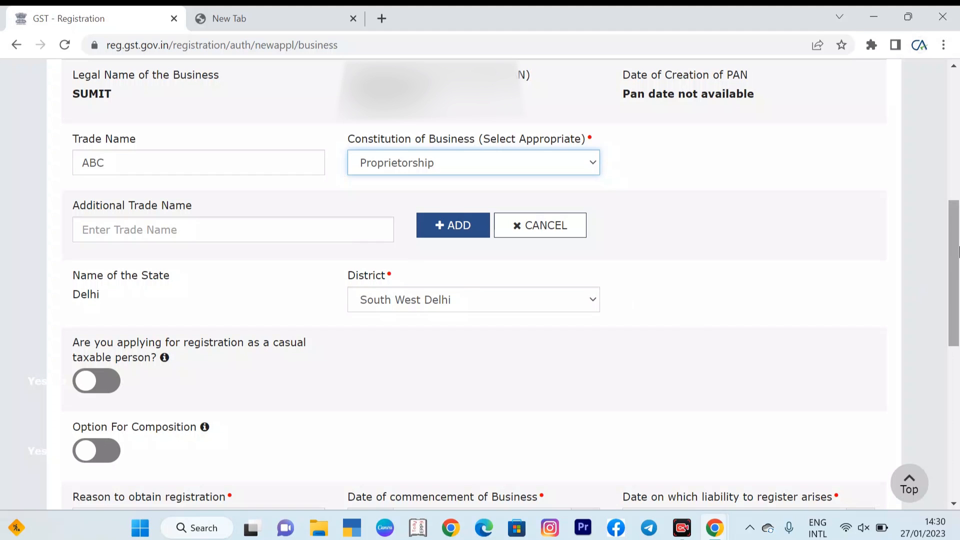
pyautogui.scroll(-3, 392, 256)
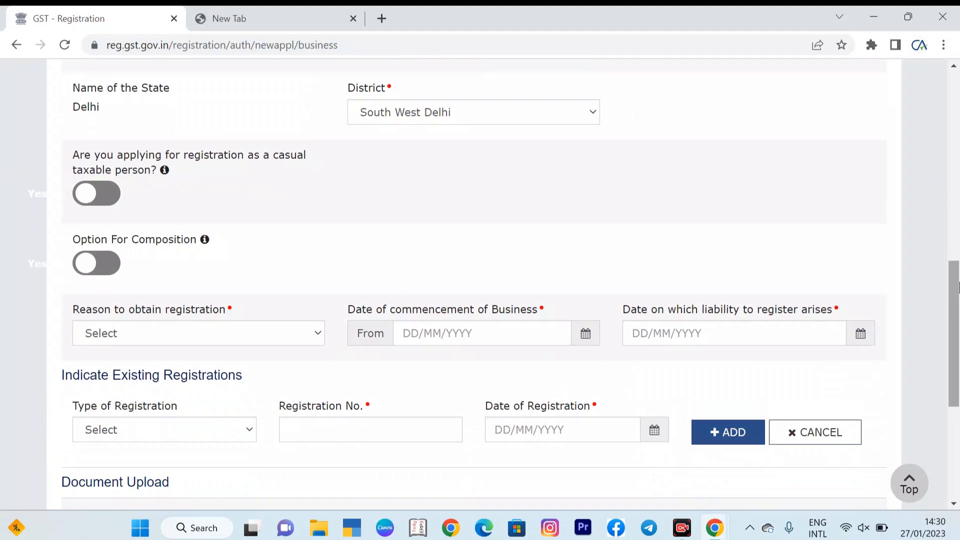
pyautogui.scroll(-2, 958, 330)
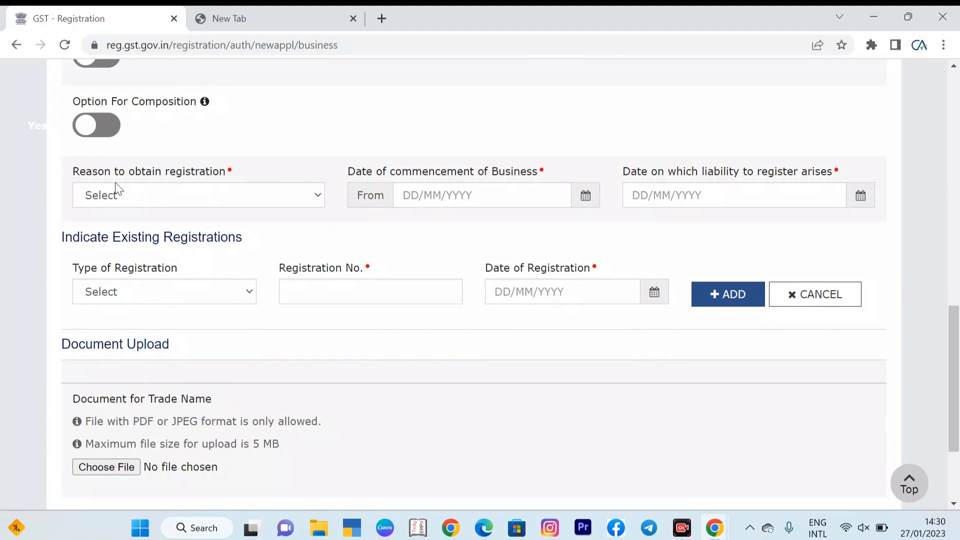
# Step: Set the reason for registration to Voluntary Basis and the business commencement date to 27/01/2023
pyautogui.click(217, 196)
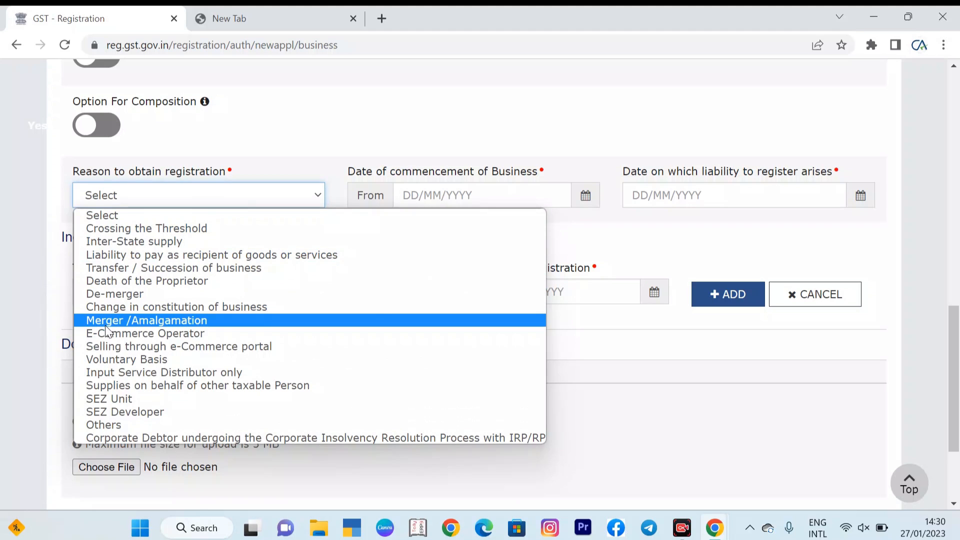
pyautogui.click(122, 358)
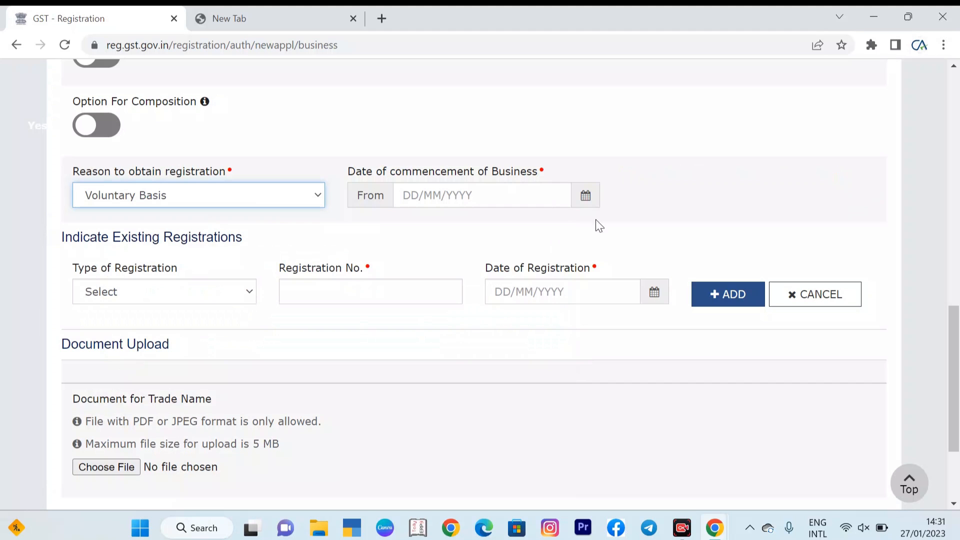
pyautogui.click(584, 198)
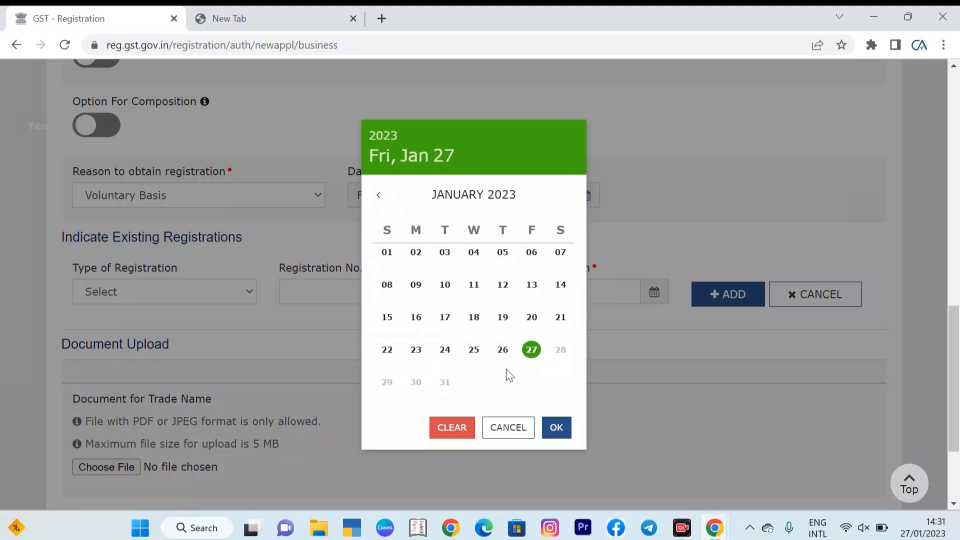
pyautogui.click(562, 428)
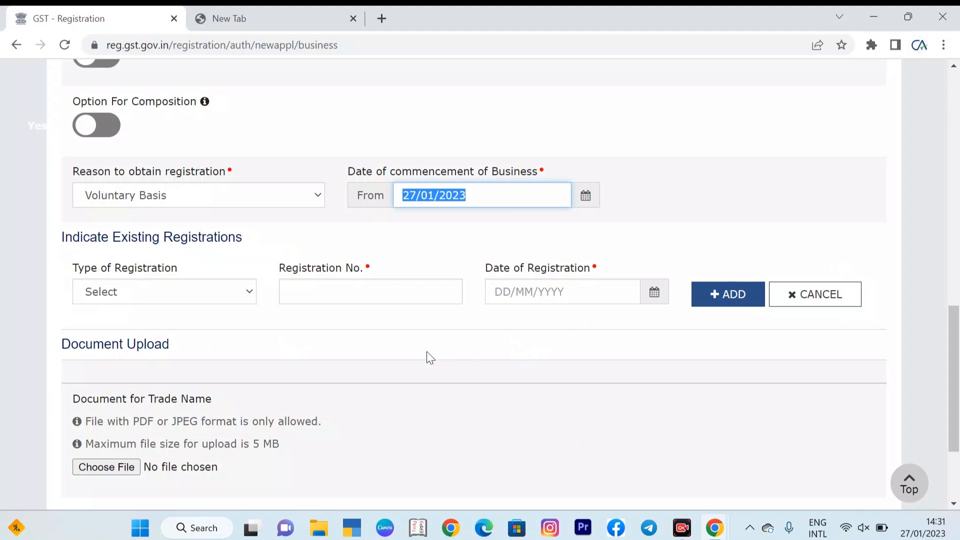
# Step: Save the business details and continue to the Promoter / Partners section
pyautogui.click(174, 304)
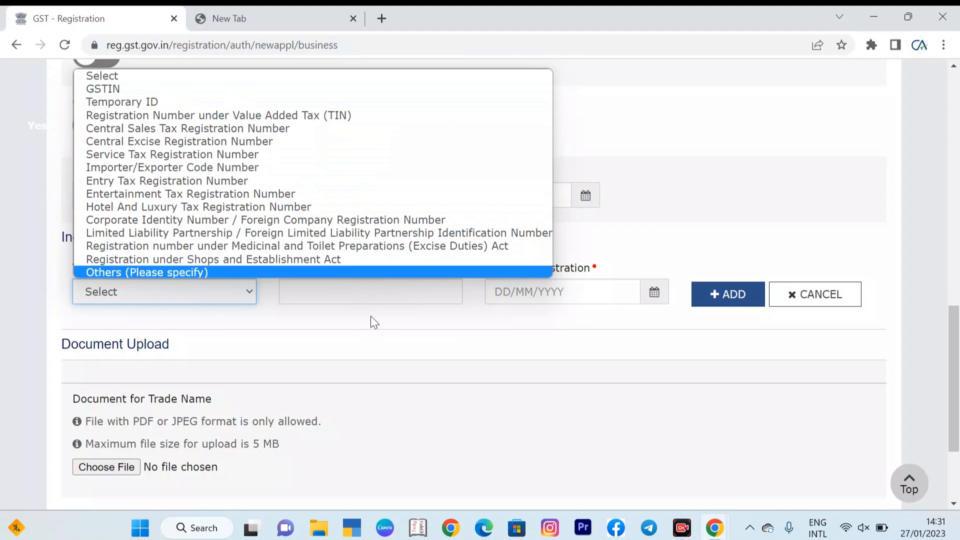
pyautogui.click(365, 327)
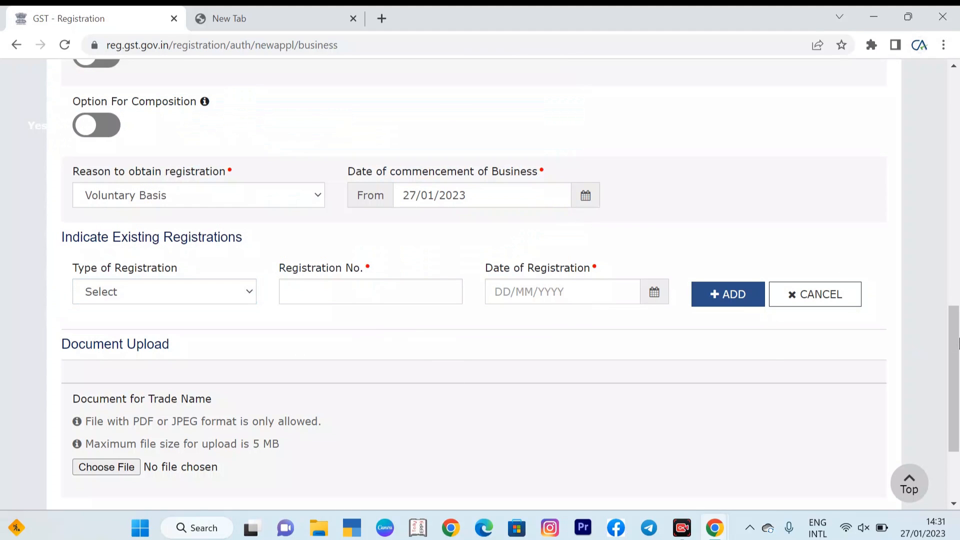
pyautogui.scroll(-3, 954, 385)
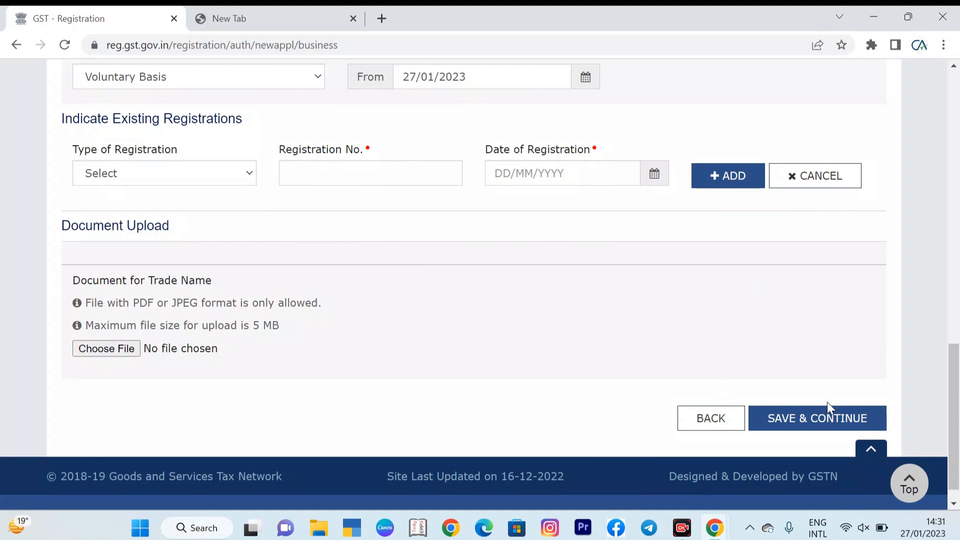
pyautogui.click(825, 424)
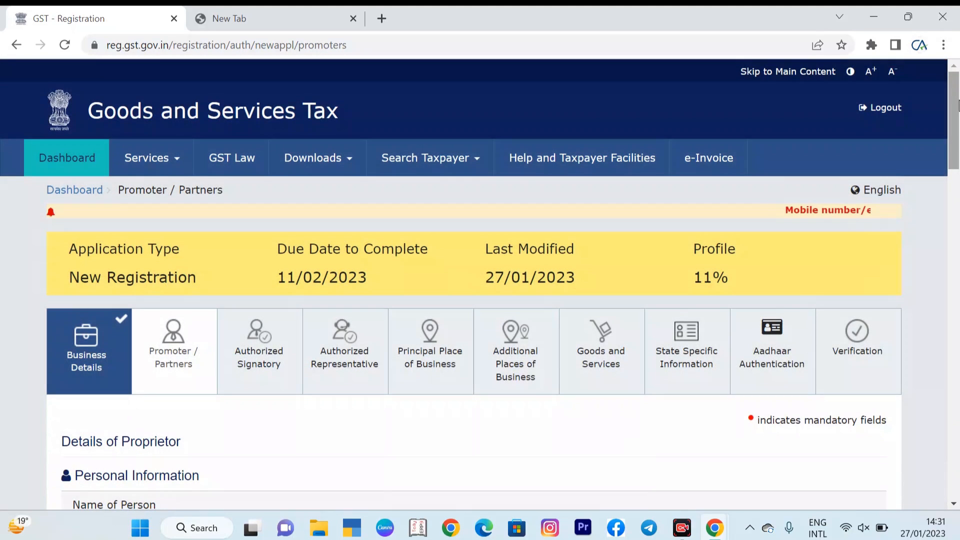
# Step: Enter the proprietor's father's first name
pyautogui.moveTo(959, 114); pyautogui.dragTo(959, 147)
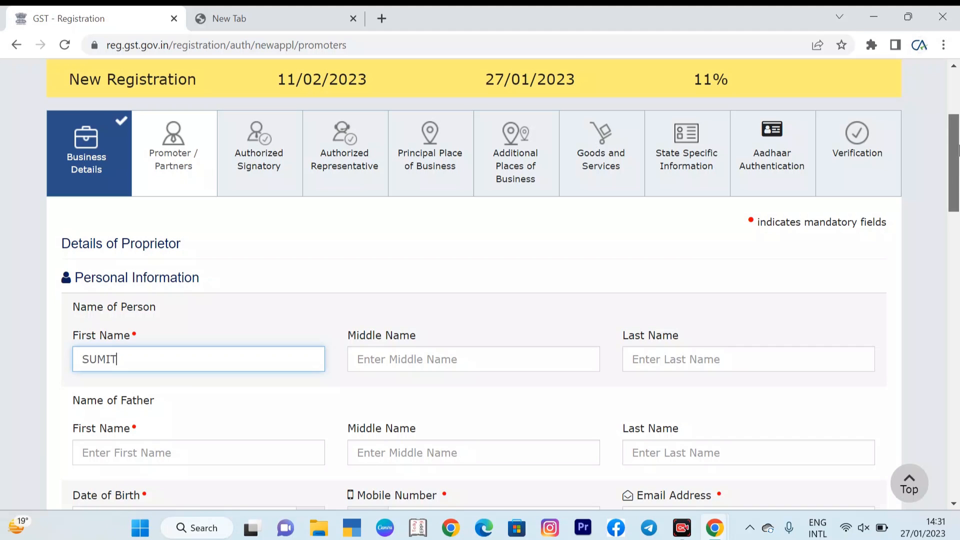
pyautogui.moveTo(959, 147); pyautogui.dragTo(958, 196)
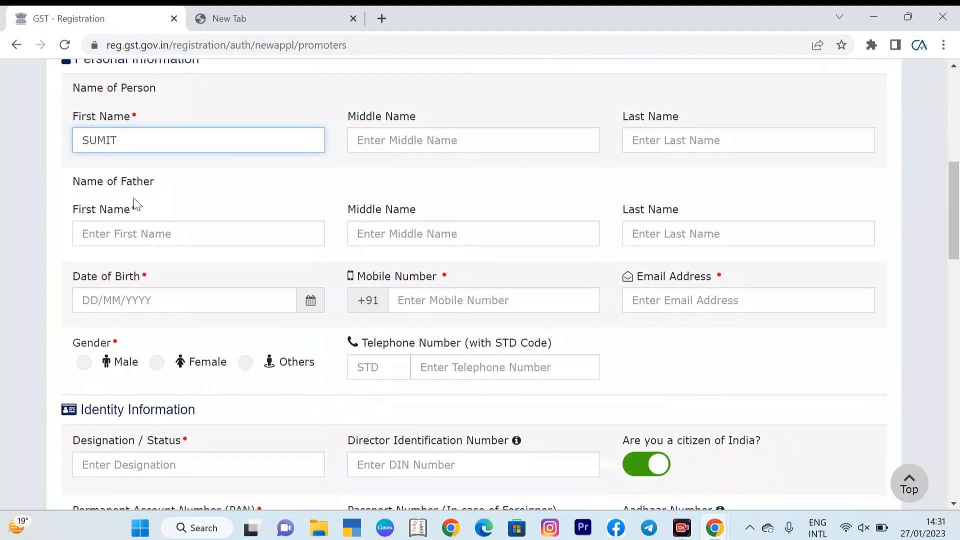
pyautogui.click(154, 235)
pyautogui.write('SATVIR')
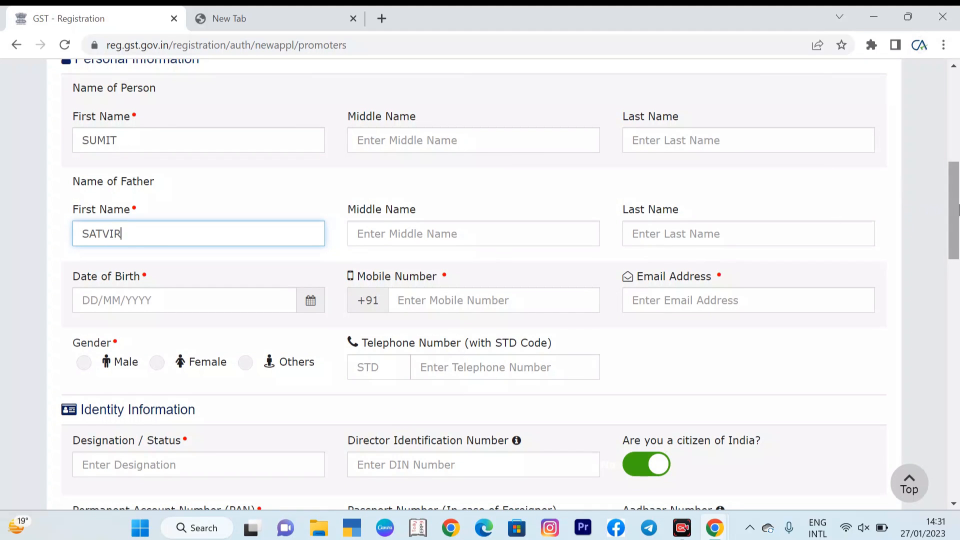
# Step: Fill in the proprietor's date of birth with the date picker and enter the mobile number
pyautogui.scroll(-3, 545, 295)
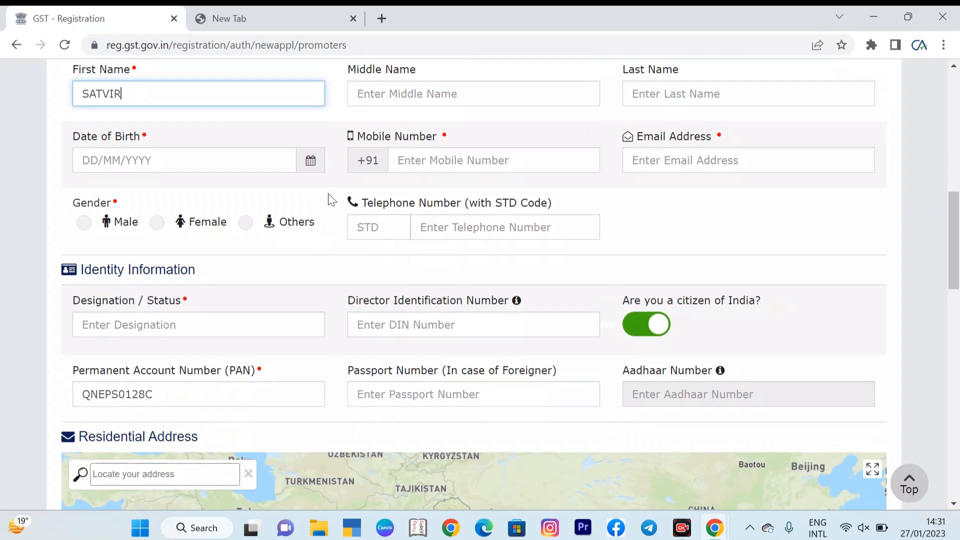
pyautogui.click(311, 160)
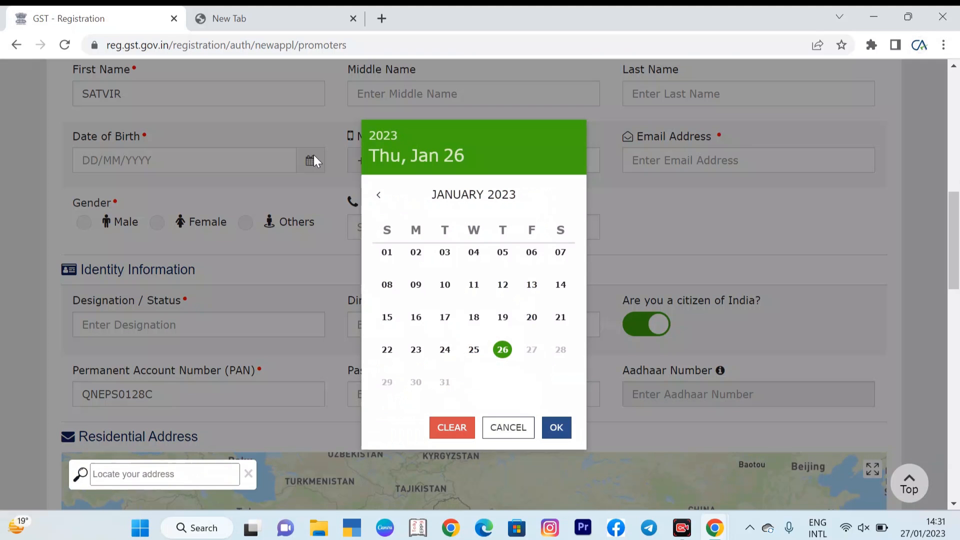
pyautogui.click(556, 427)
pyautogui.moveTo(955, 233); pyautogui.dragTo(955, 246)
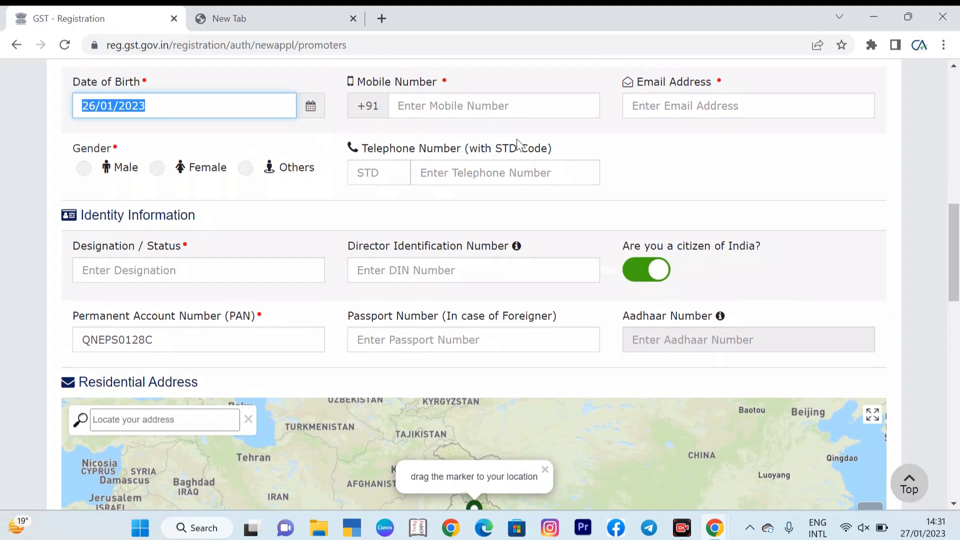
pyautogui.click(464, 106)
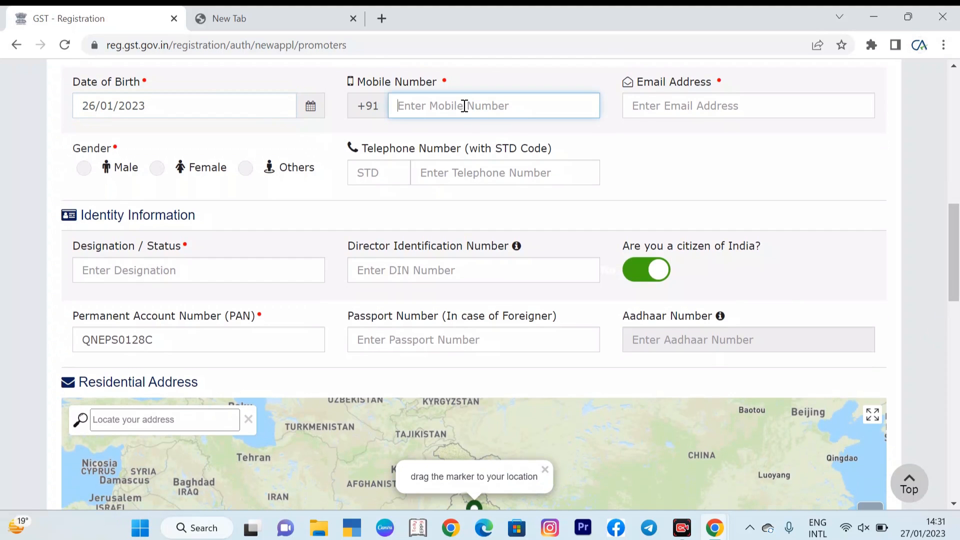
pyautogui.write('9')
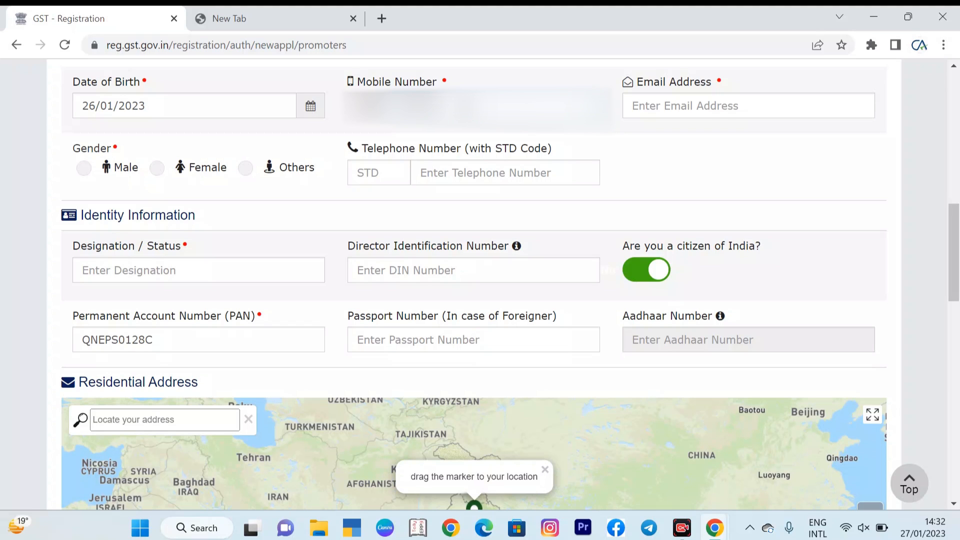
# Step: Enter the proprietor's e-mail address
pyautogui.click(652, 108)
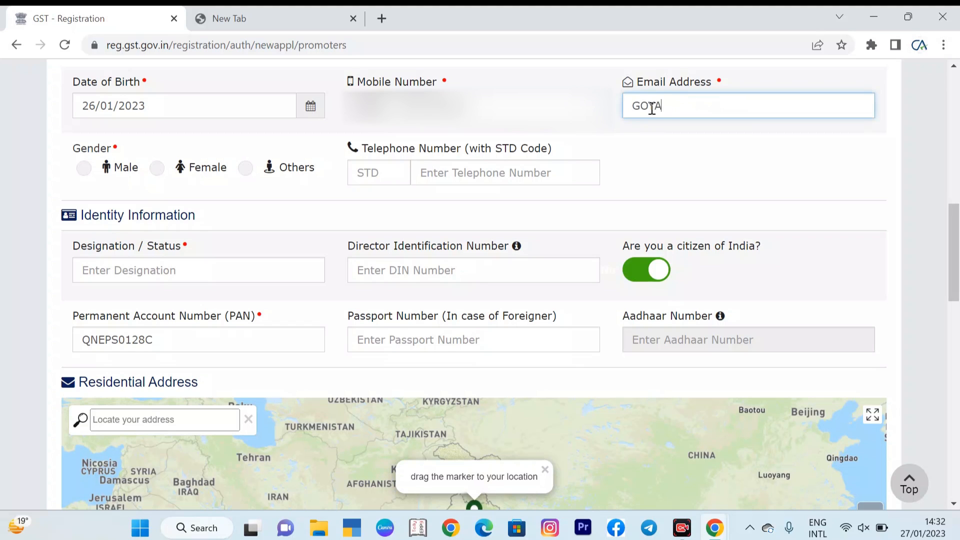
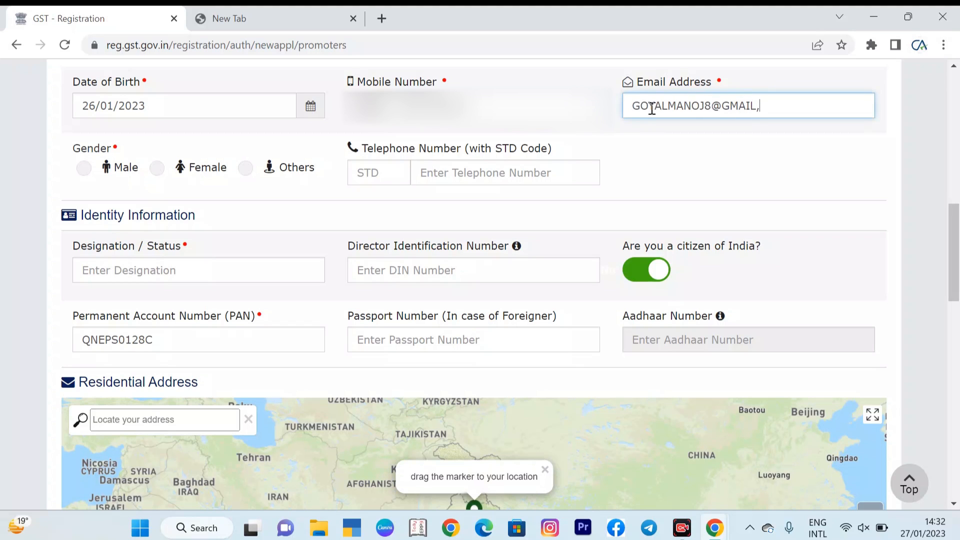
# Step: Enter PROPRIETOR as the designation / status in the identity information
pyautogui.moveTo(958, 234); pyautogui.dragTo(958, 259)
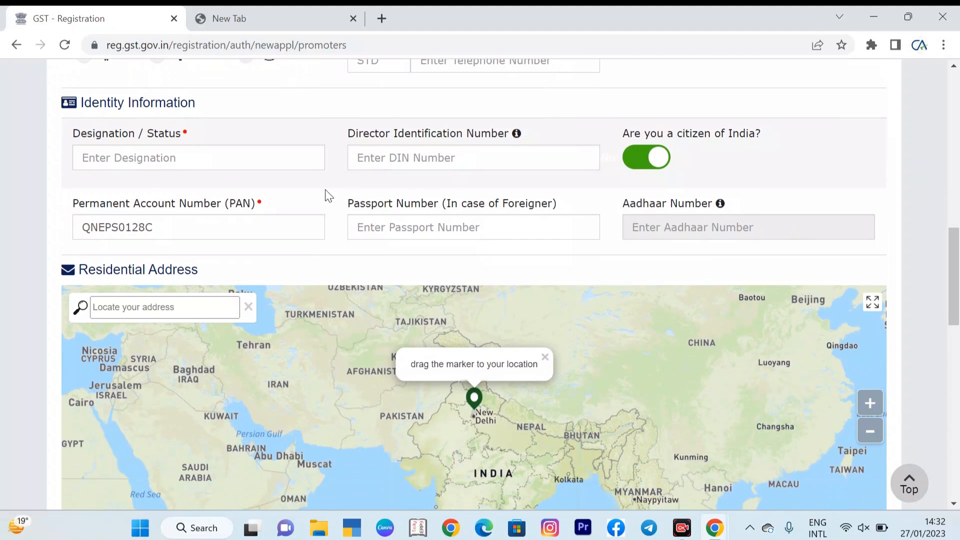
pyautogui.click(294, 159)
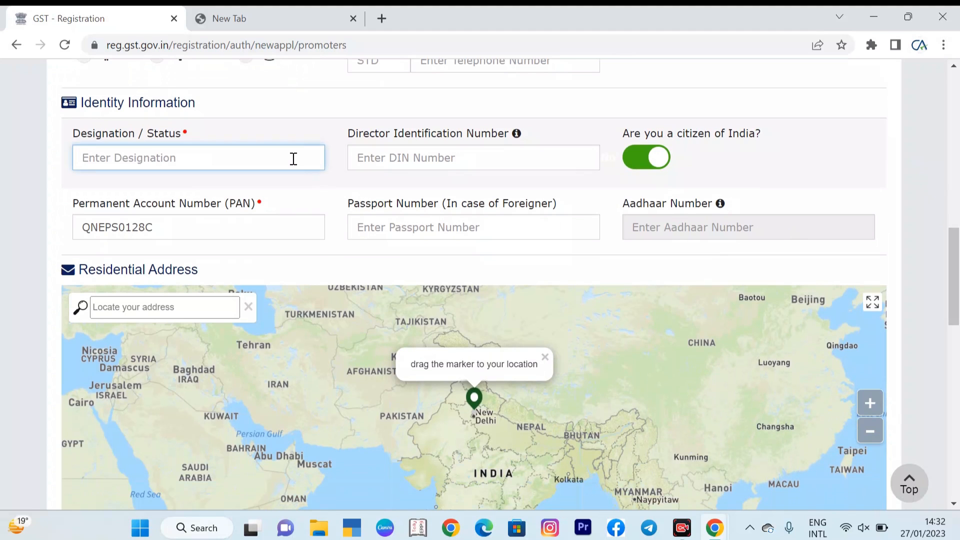
pyautogui.write('PROPRIETOR')
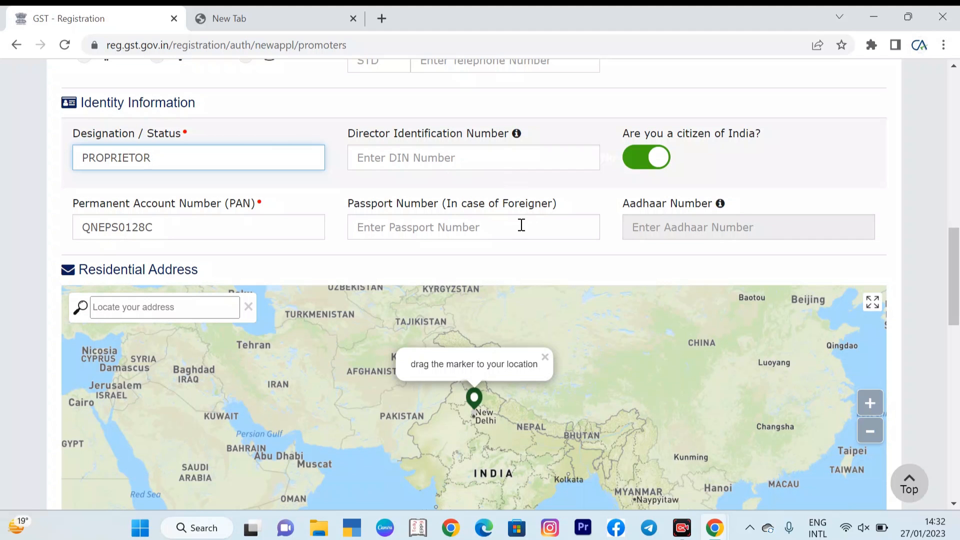
pyautogui.moveTo(958, 274); pyautogui.dragTo(958, 313)
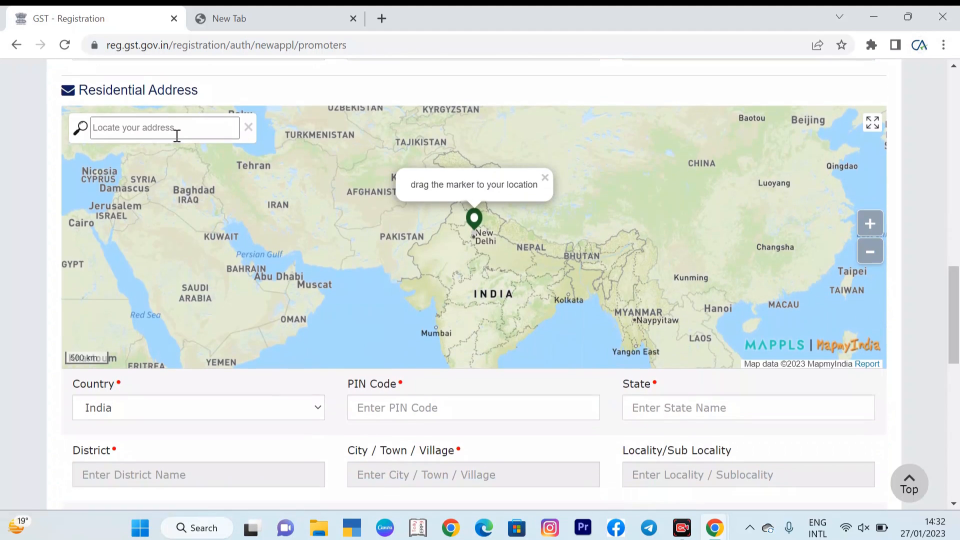
pyautogui.moveTo(959, 315); pyautogui.dragTo(957, 431)
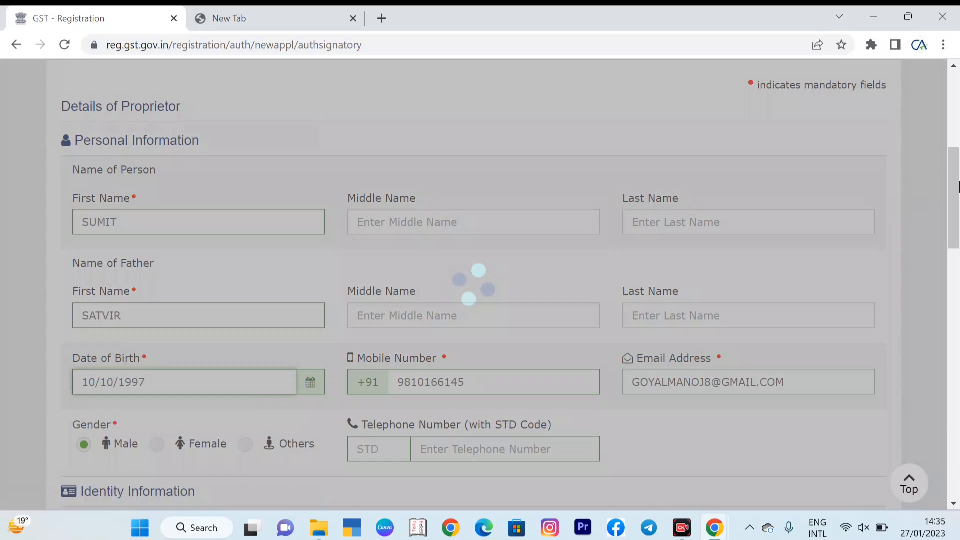
# Step: Mark the proprietor as Primary Authorized Signatory and save the authorized signatory details
pyautogui.moveTo(959, 186); pyautogui.dragTo(959, 232)
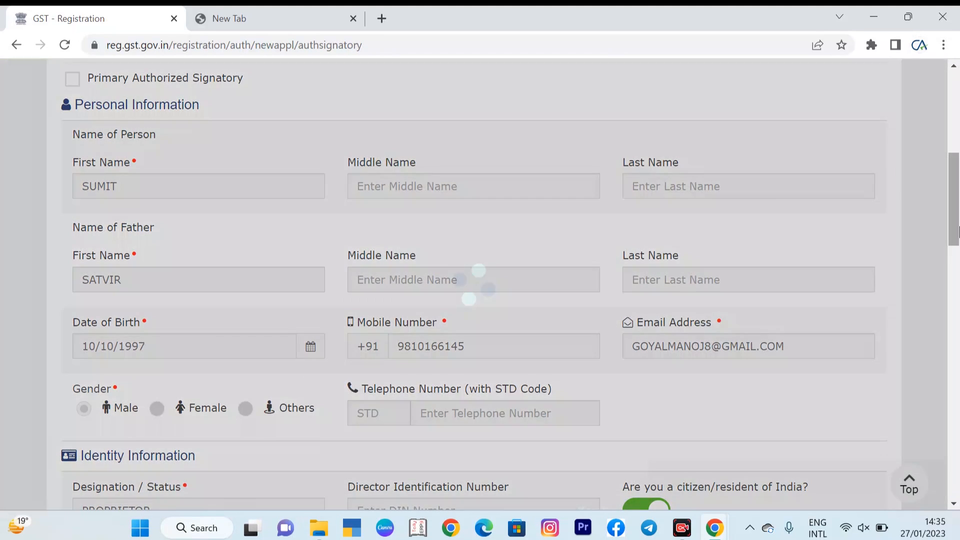
pyautogui.moveTo(959, 143); pyautogui.dragTo(959, 185)
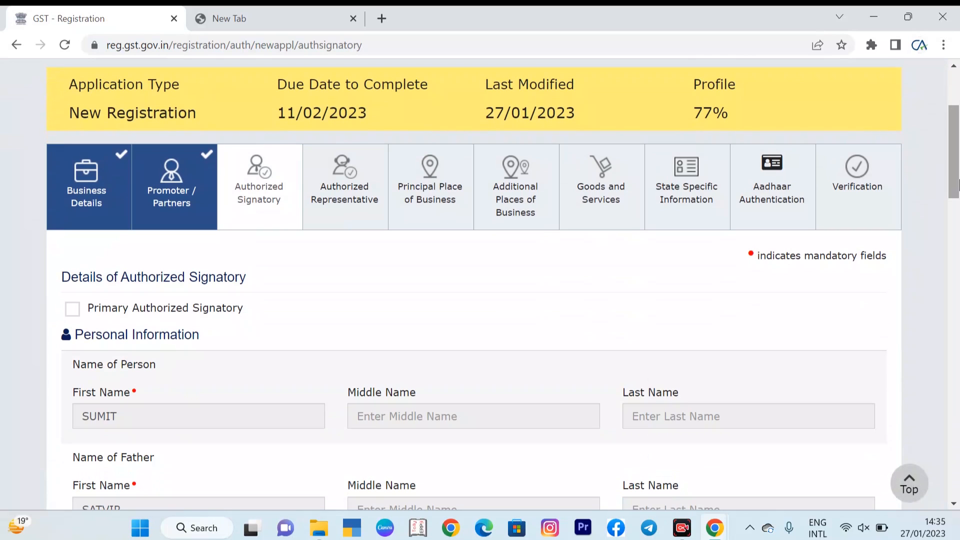
pyautogui.click(73, 316)
pyautogui.moveTo(957, 165); pyautogui.dragTo(957, 465)
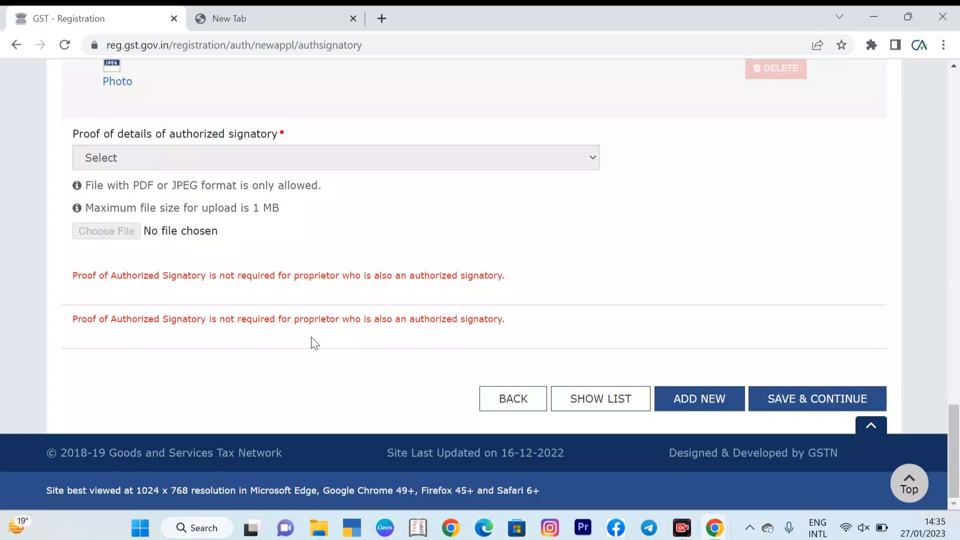
pyautogui.click(803, 401)
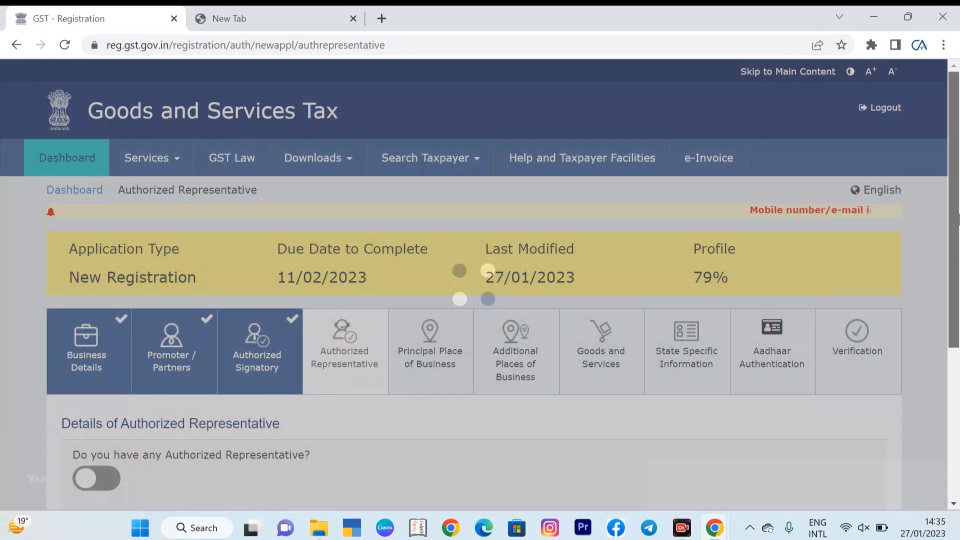
# Step: Save the Authorized Representative section without adding any representative
pyautogui.moveTo(956, 208); pyautogui.dragTo(959, 299)
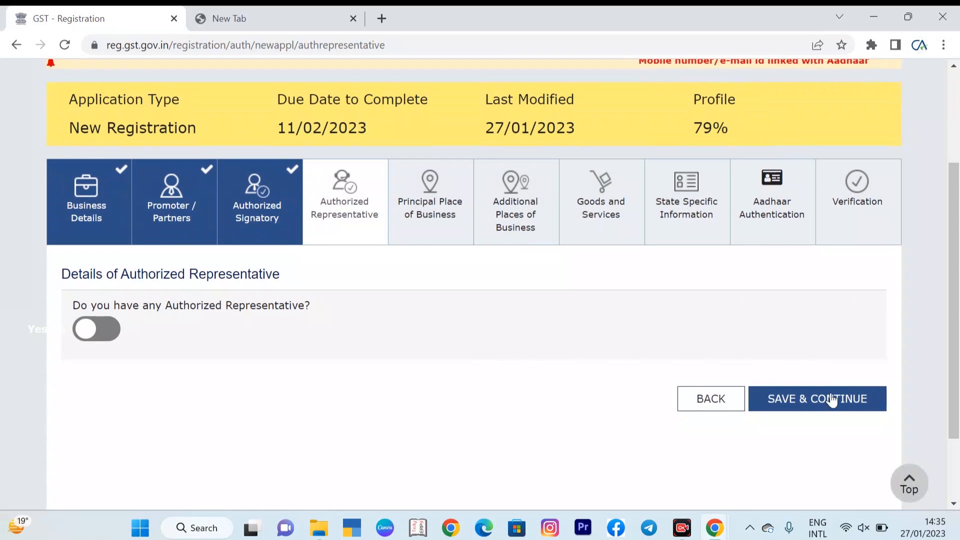
pyautogui.click(829, 409)
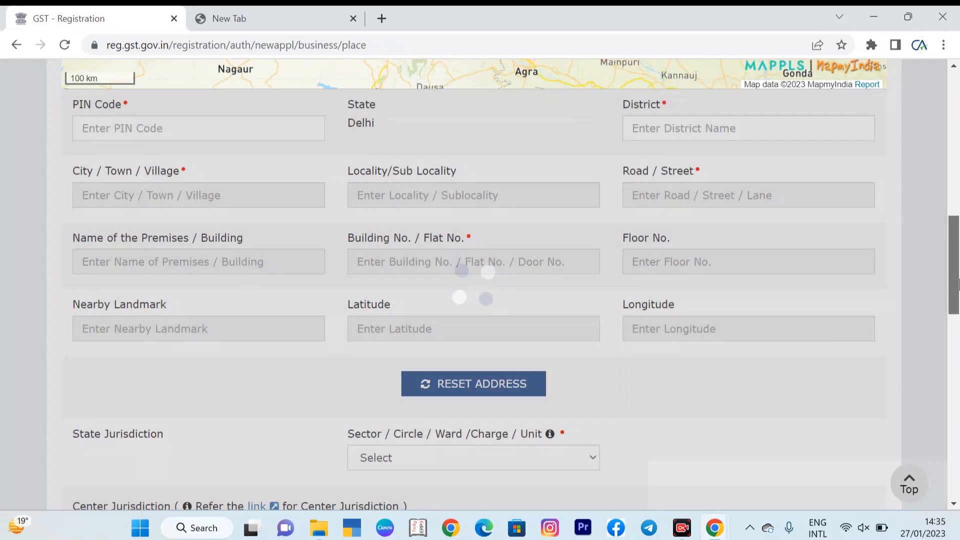
# Step: Try to set the principal place of business location by moving the map marker and confirming it
pyautogui.moveTo(958, 288); pyautogui.dragTo(958, 190)
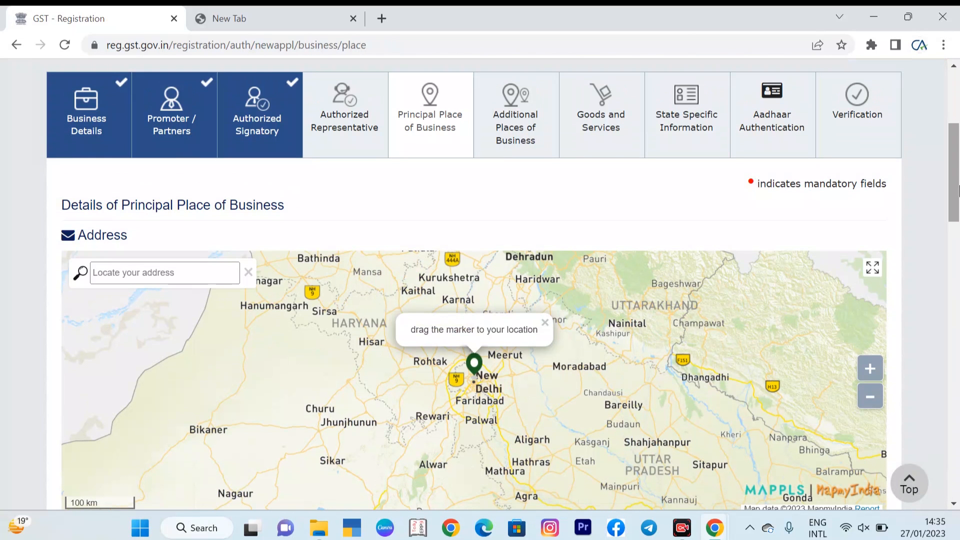
pyautogui.moveTo(959, 190); pyautogui.dragTo(958, 240)
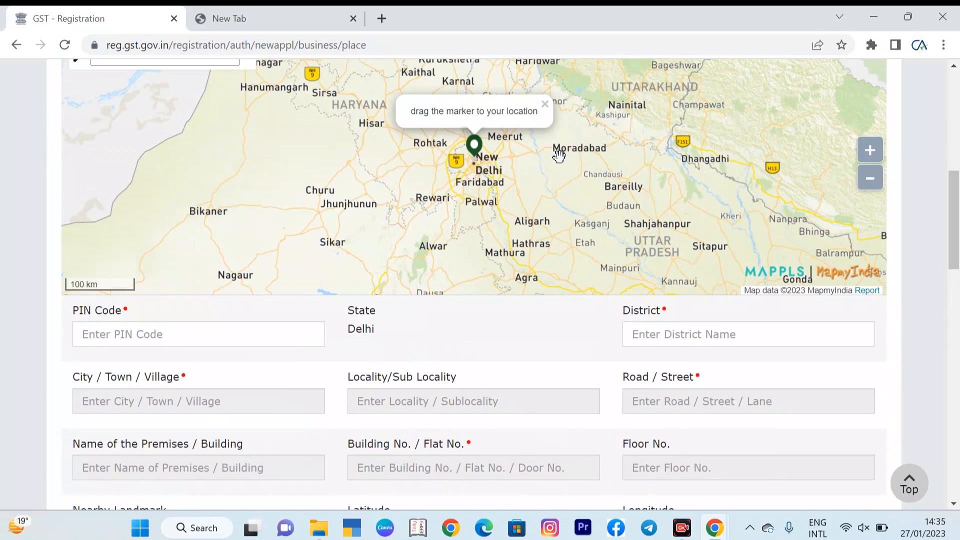
pyautogui.moveTo(475, 150); pyautogui.dragTo(504, 163)
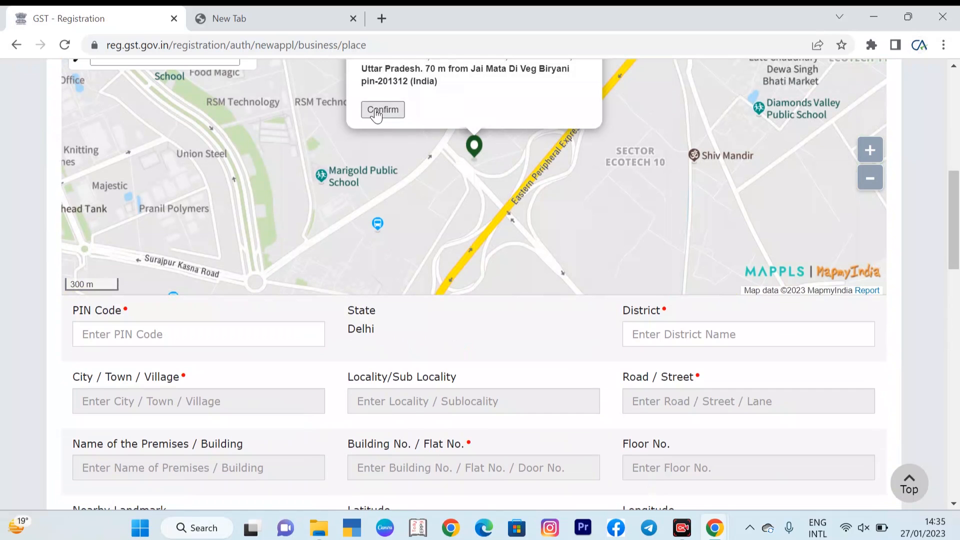
pyautogui.click(382, 110)
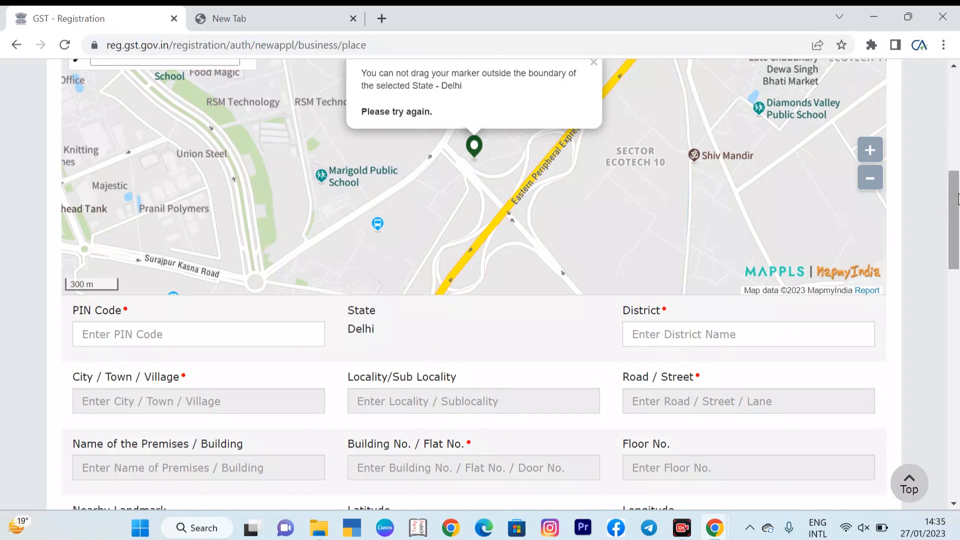
# Step: Select Ward 61 as the state jurisdiction sector / ward for the principal place of business
pyautogui.moveTo(959, 198); pyautogui.dragTo(959, 289)
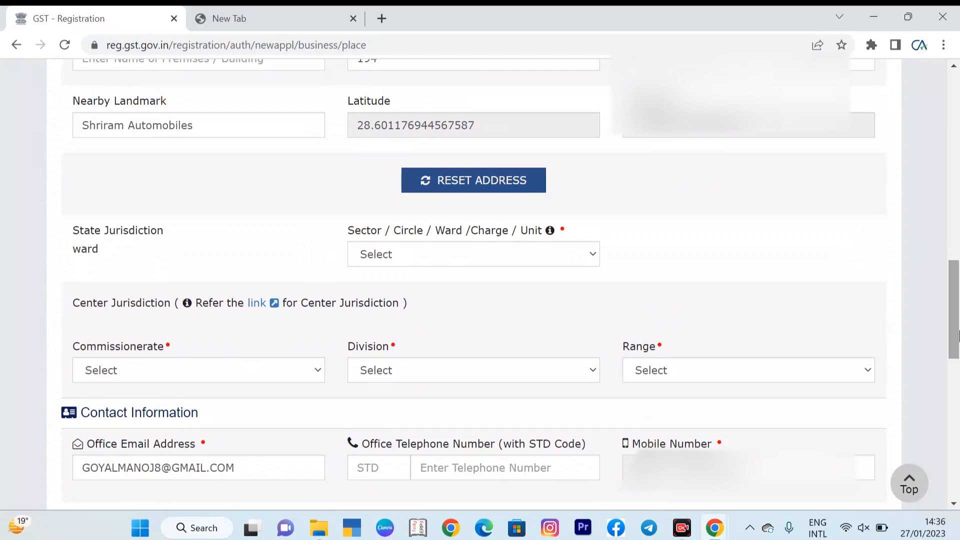
pyautogui.click(468, 255)
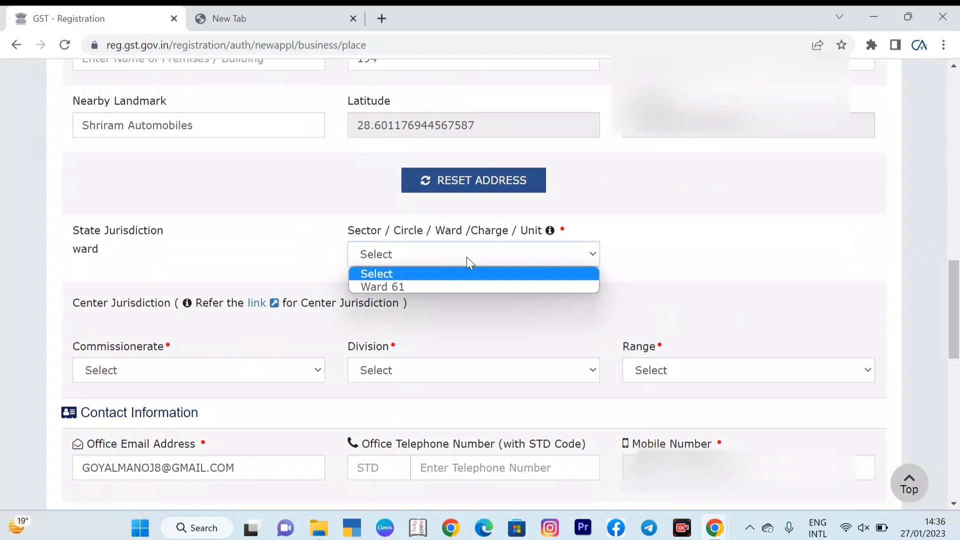
pyautogui.click(446, 286)
# Step: Set the center jurisdiction to commissionerate DELHI SOUTH, division PALAM and range RANGE - 89
pyautogui.click(178, 370)
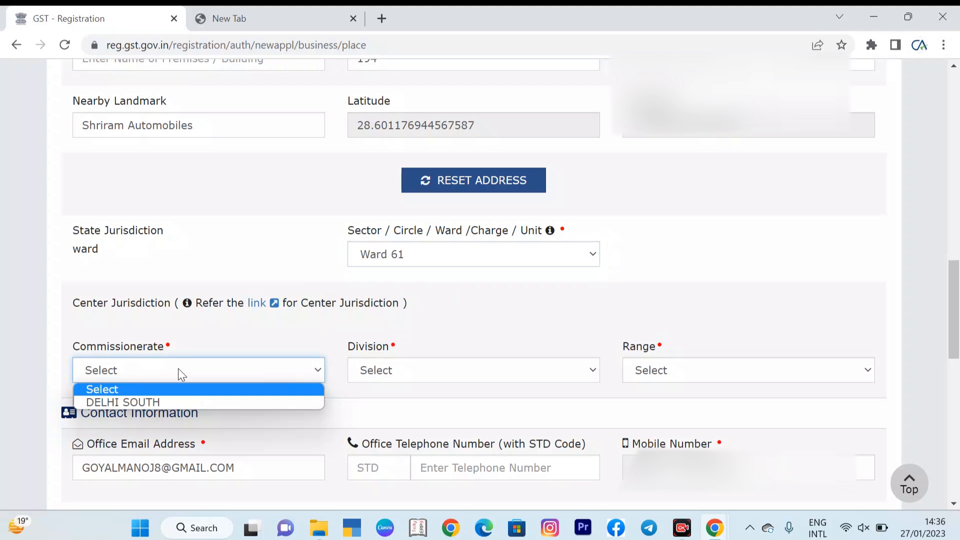
pyautogui.click(177, 401)
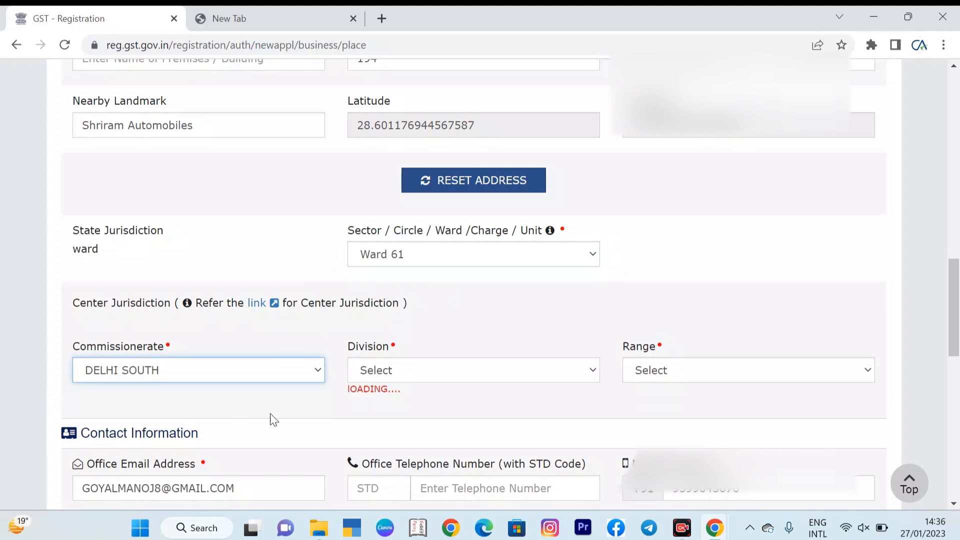
pyautogui.click(415, 373)
pyautogui.click(404, 402)
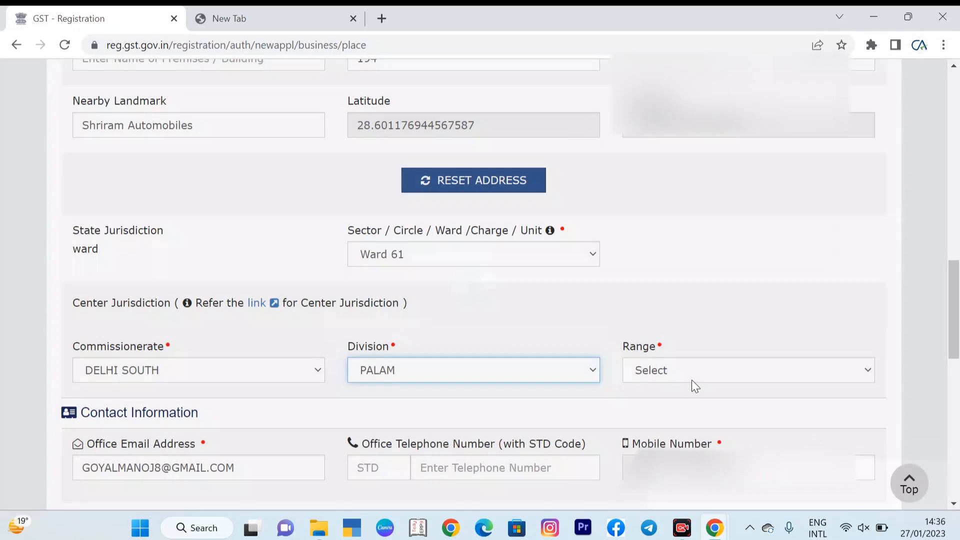
pyautogui.click(692, 379)
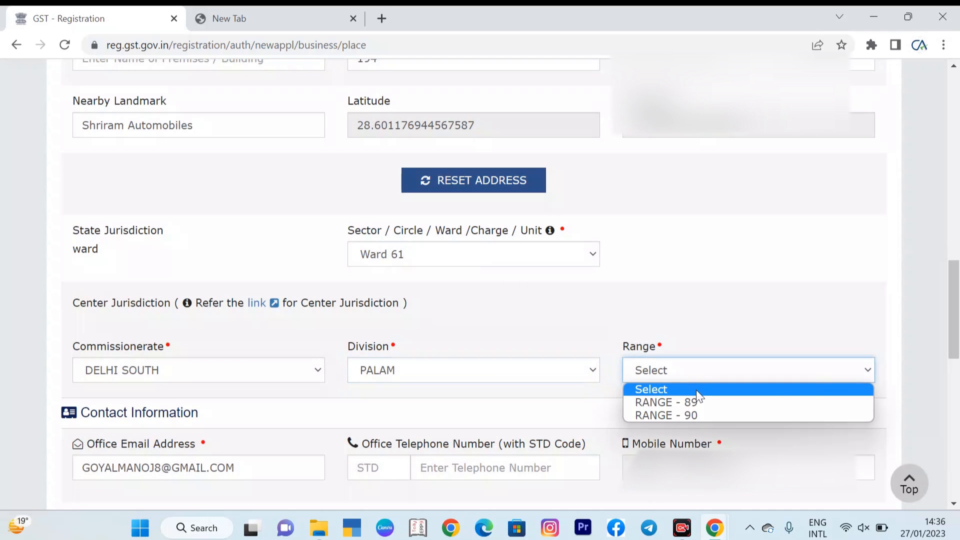
pyautogui.click(698, 402)
# Step: Set the nature of possession of premises to Rented
pyautogui.moveTo(959, 302); pyautogui.dragTo(958, 385)
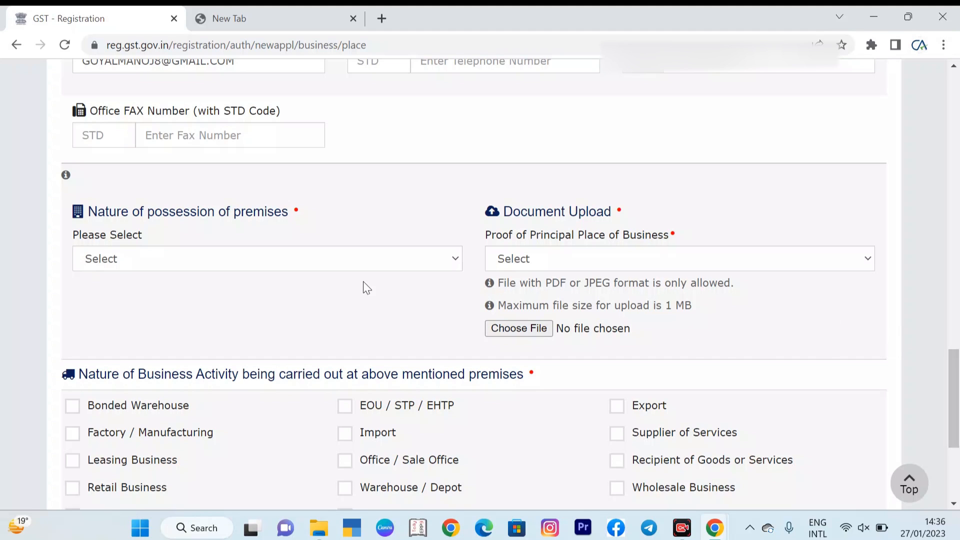
pyautogui.click(358, 260)
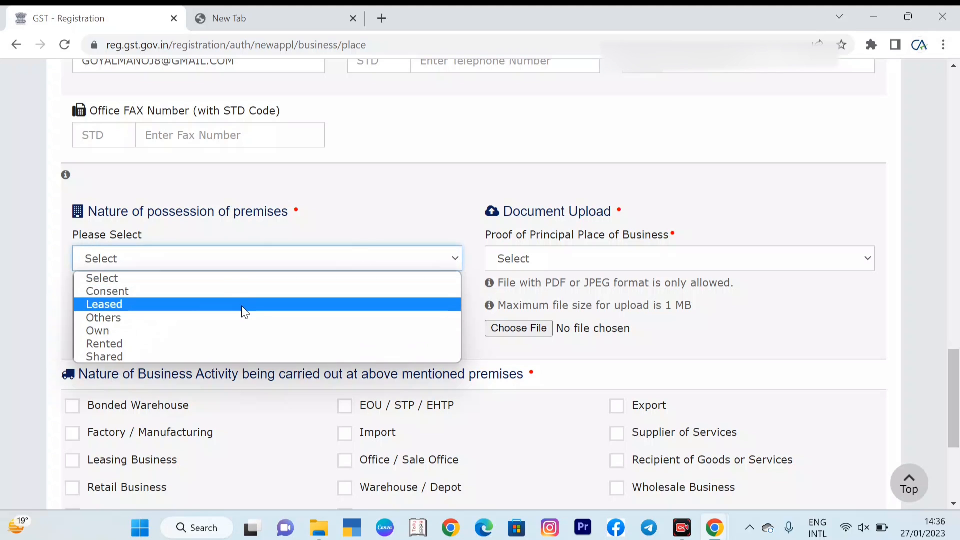
pyautogui.click(228, 347)
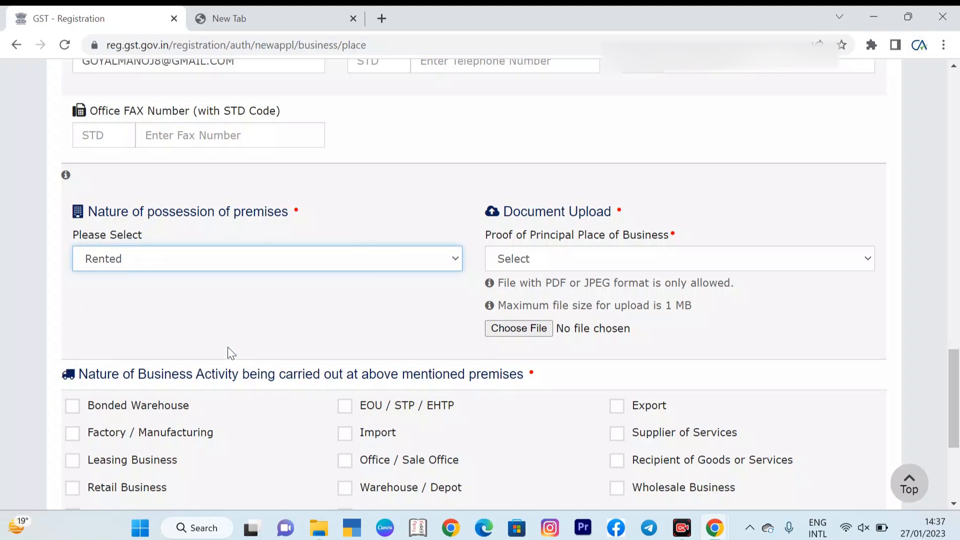
# Step: Try to upload r.jpg from Downloads as proof of principal place of business
pyautogui.click(554, 257)
pyautogui.click(554, 256)
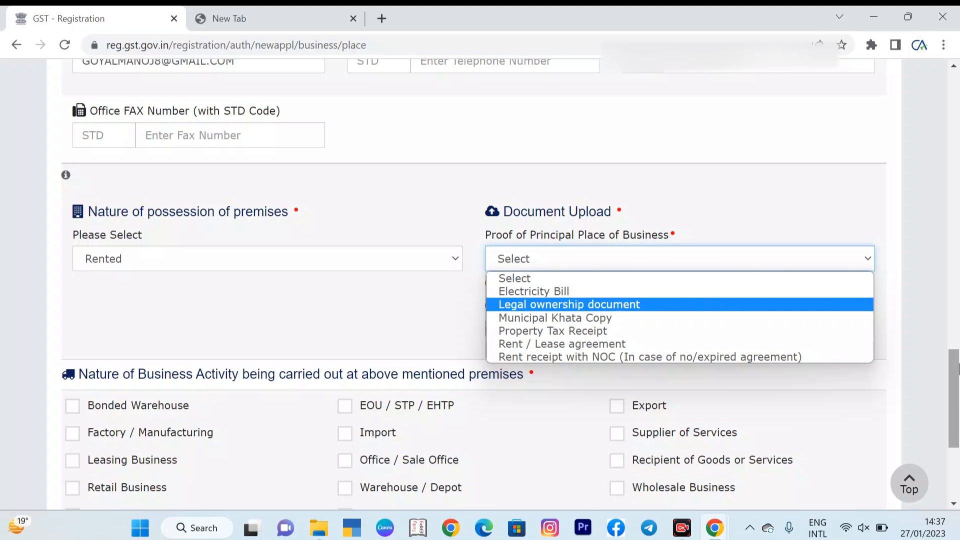
pyautogui.scroll(-4, 958, 369)
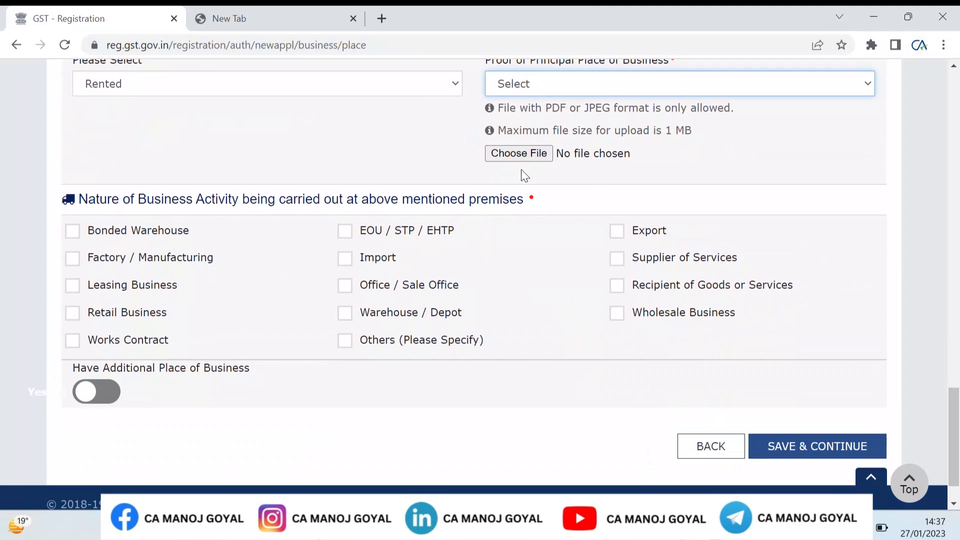
pyautogui.click(524, 155)
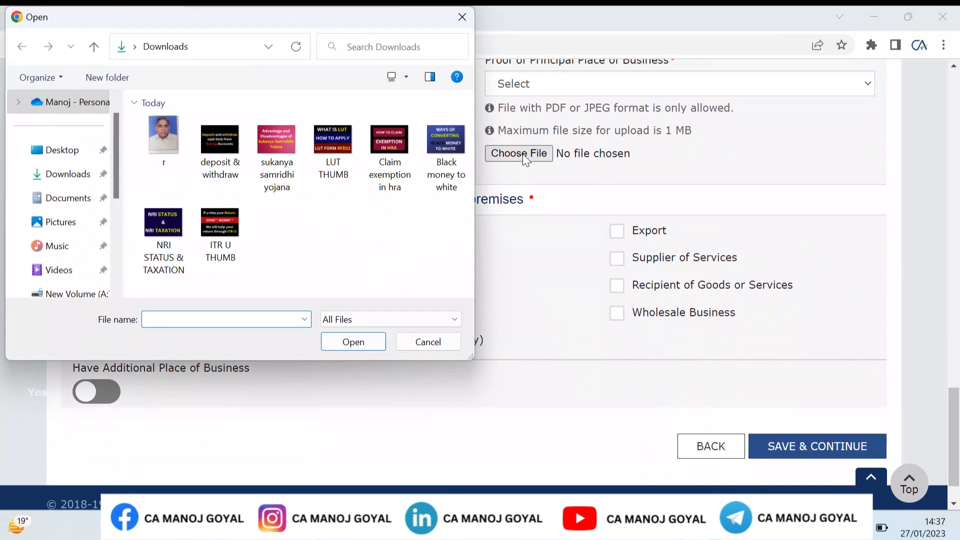
pyautogui.write('"C:\\Users\\goyal\\Downloads\\r.jpg"')
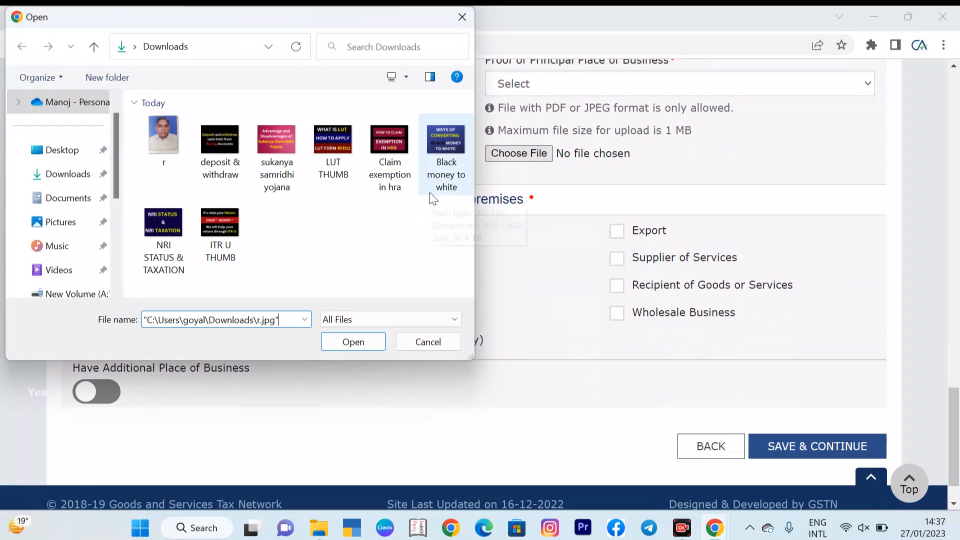
pyautogui.click(330, 339)
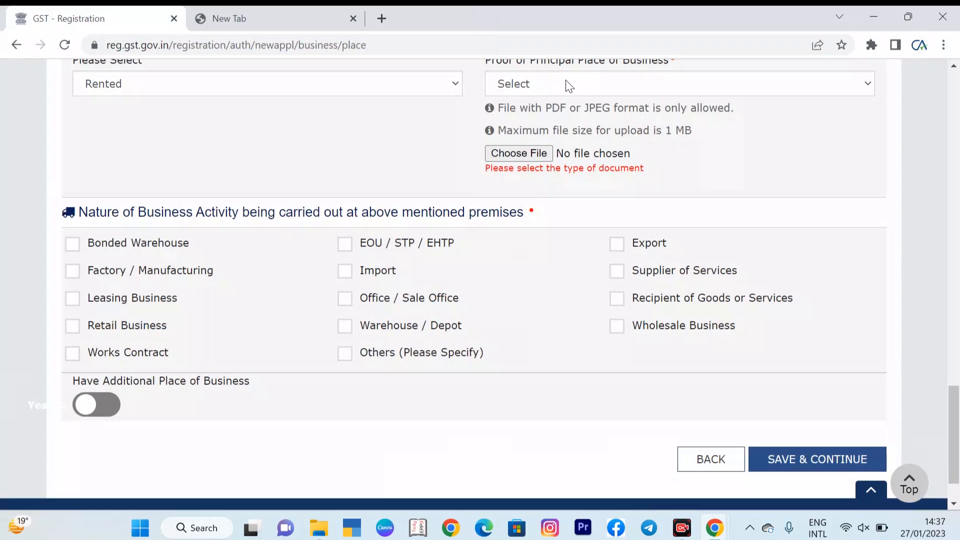
# Step: Choose Rent / Lease agreement as the proof document type and upload r.jpg as proof of the principal place of business
pyautogui.click(569, 86)
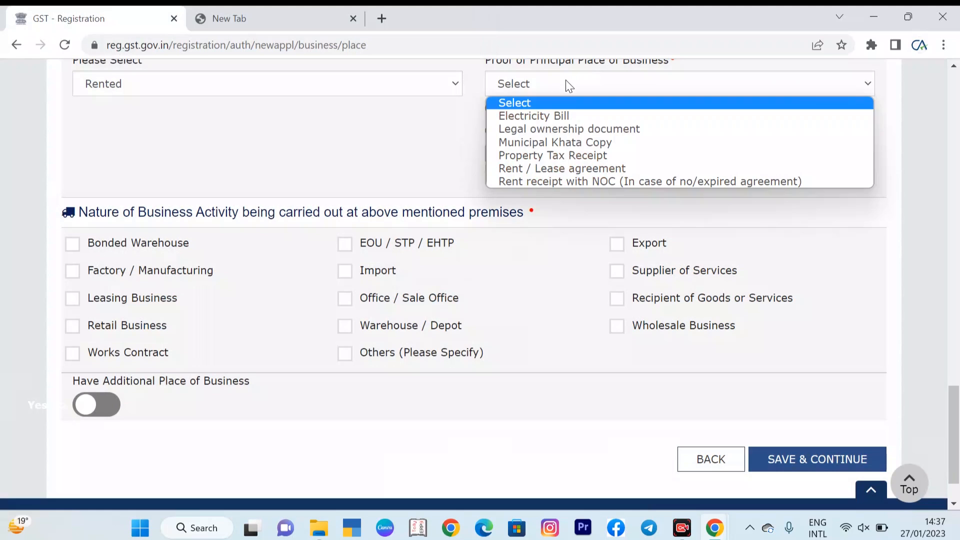
pyautogui.click(567, 113)
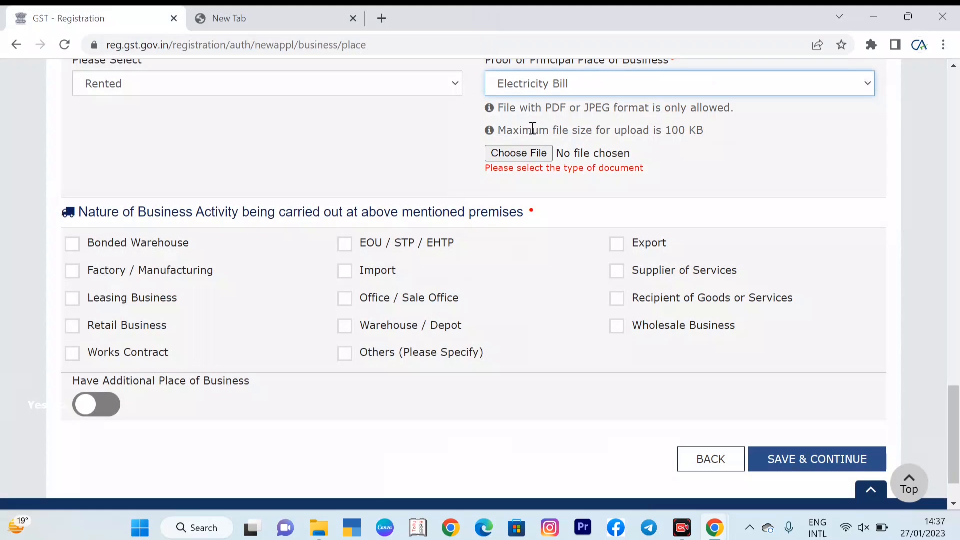
pyautogui.click(539, 93)
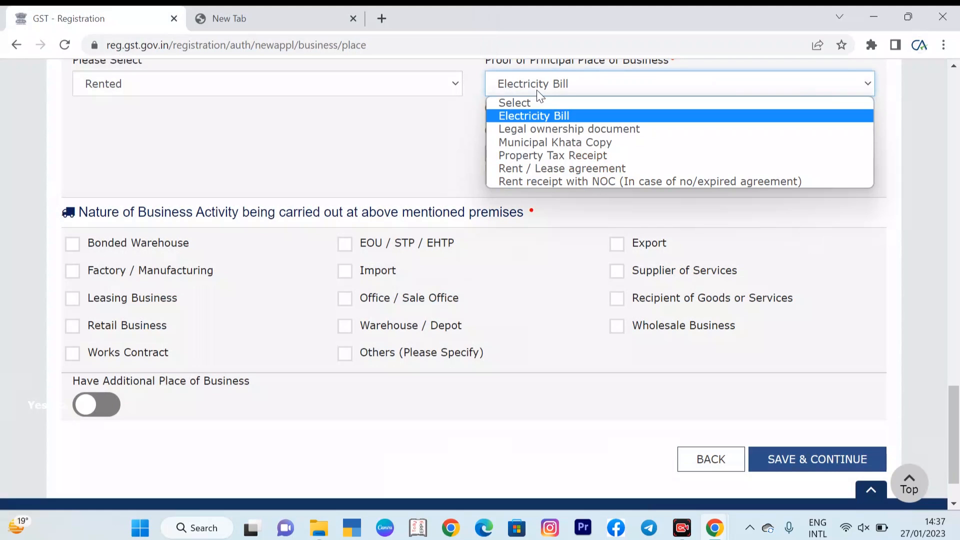
pyautogui.click(526, 165)
pyautogui.click(531, 154)
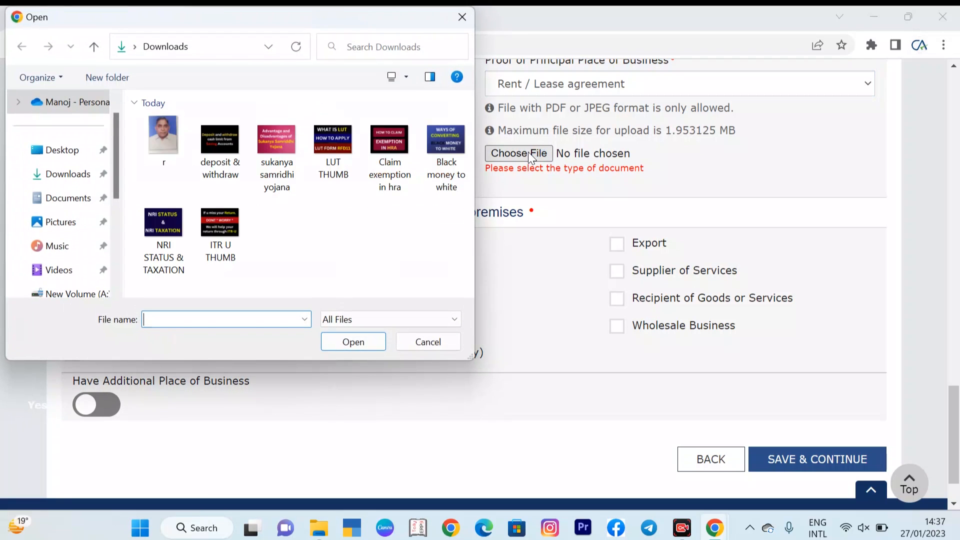
pyautogui.click(352, 343)
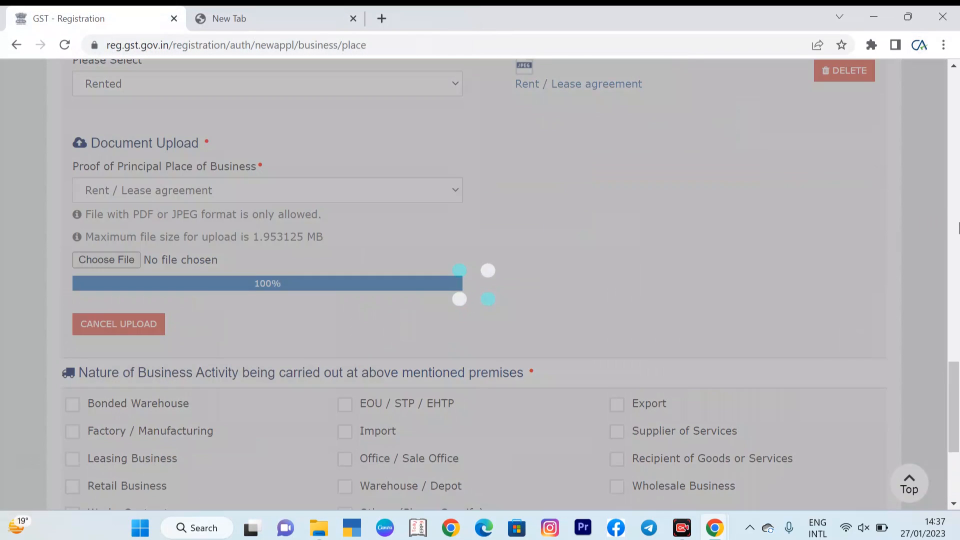
# Step: Tick Retail Business as the business activity at the premises and save the principal place of business details
pyautogui.scroll(1, 958, 371)
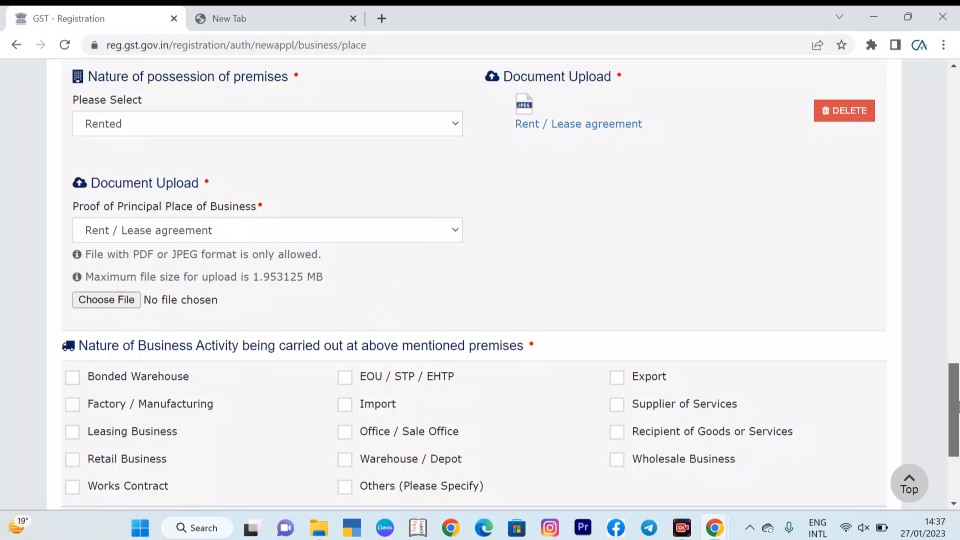
pyautogui.scroll(-2, 959, 404)
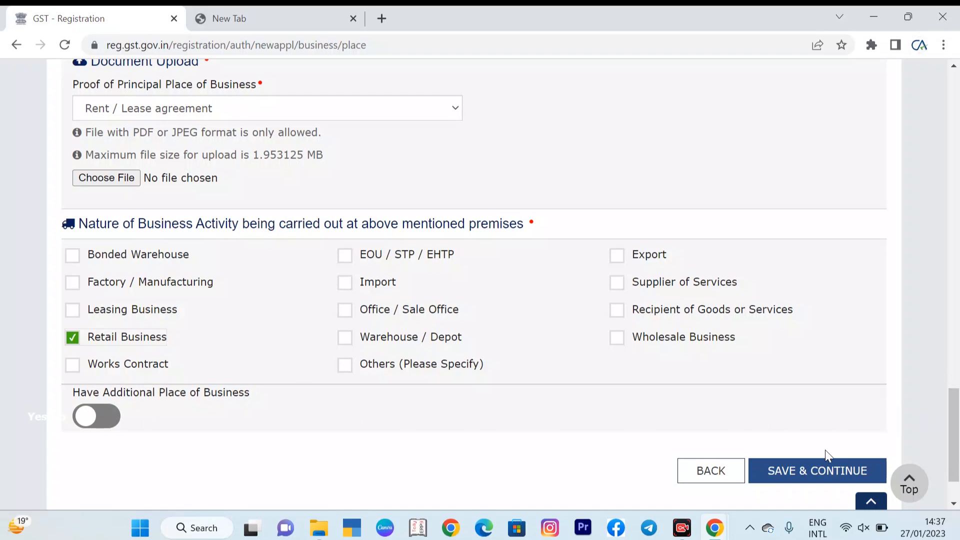
pyautogui.click(824, 473)
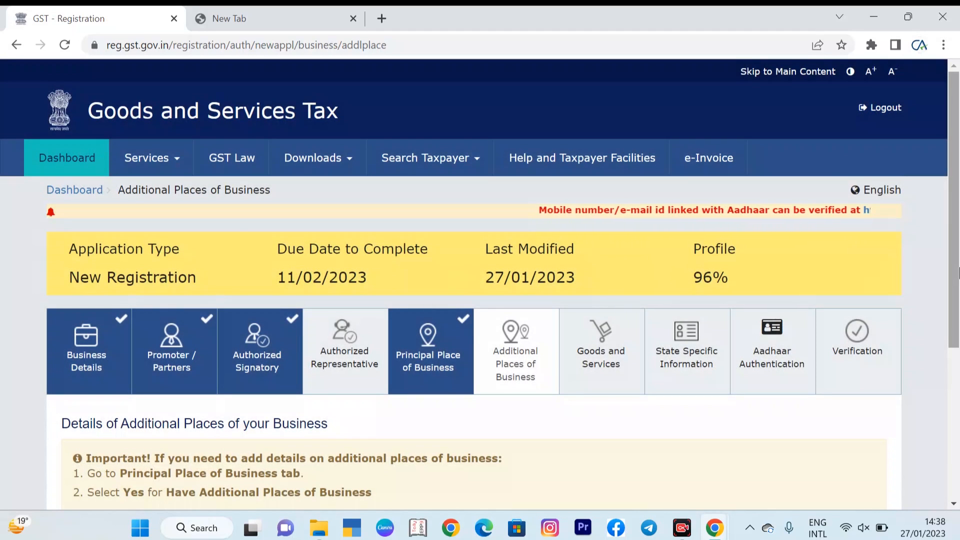
# Step: Continue past the Additional Places of Business section without adding any place
pyautogui.moveTo(959, 272); pyautogui.dragTo(959, 375)
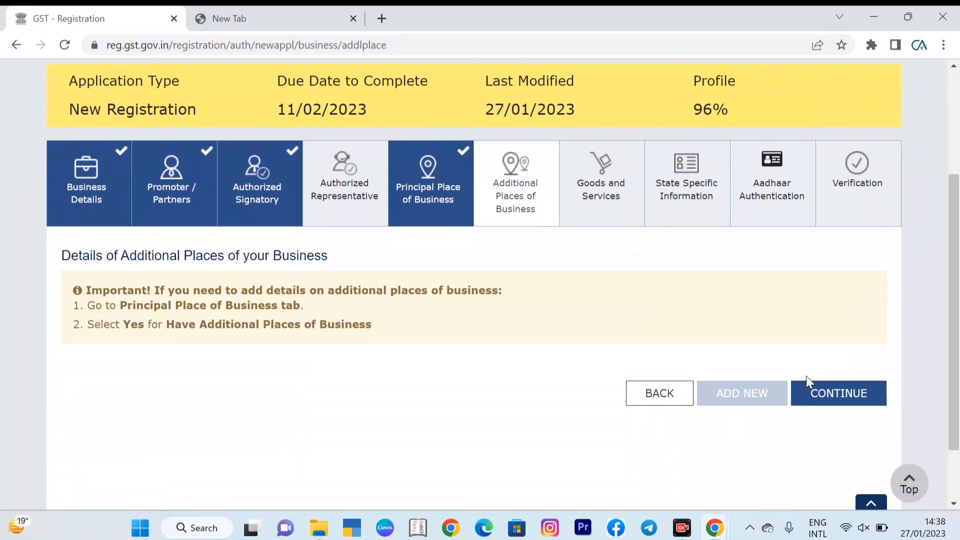
pyautogui.click(826, 398)
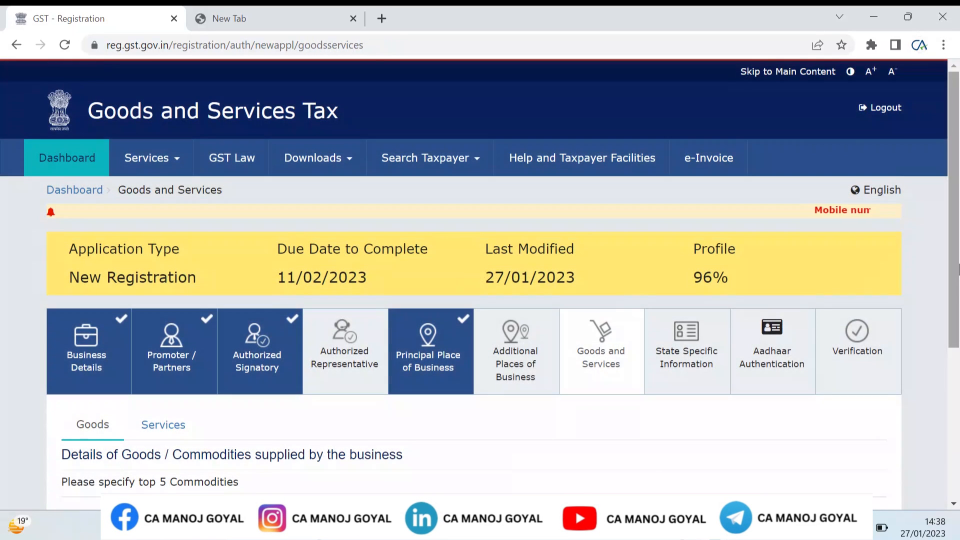
# Step: Try searching HSN chapters by the codes 110081 and 1991 and clear the search box
pyautogui.moveTo(959, 265); pyautogui.dragTo(959, 346)
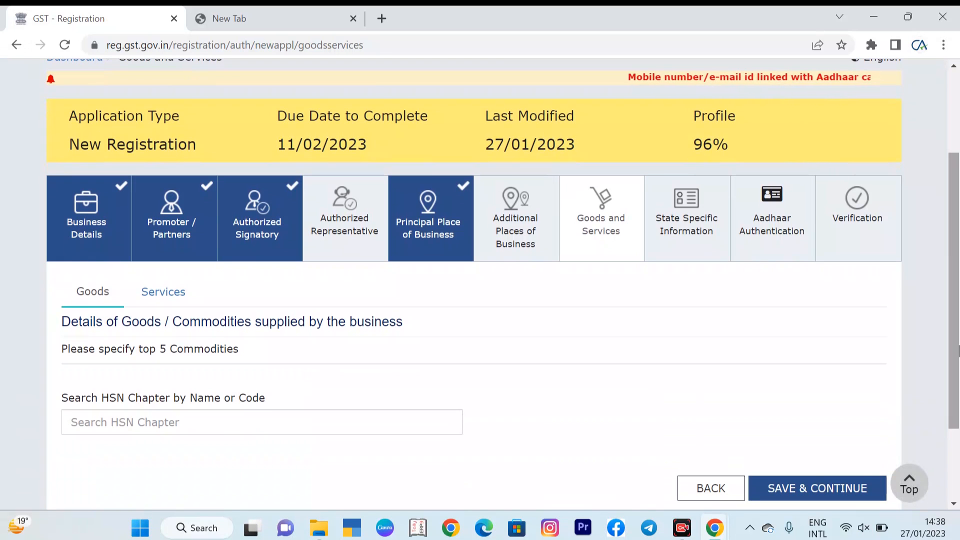
pyautogui.moveTo(959, 350); pyautogui.dragTo(959, 395)
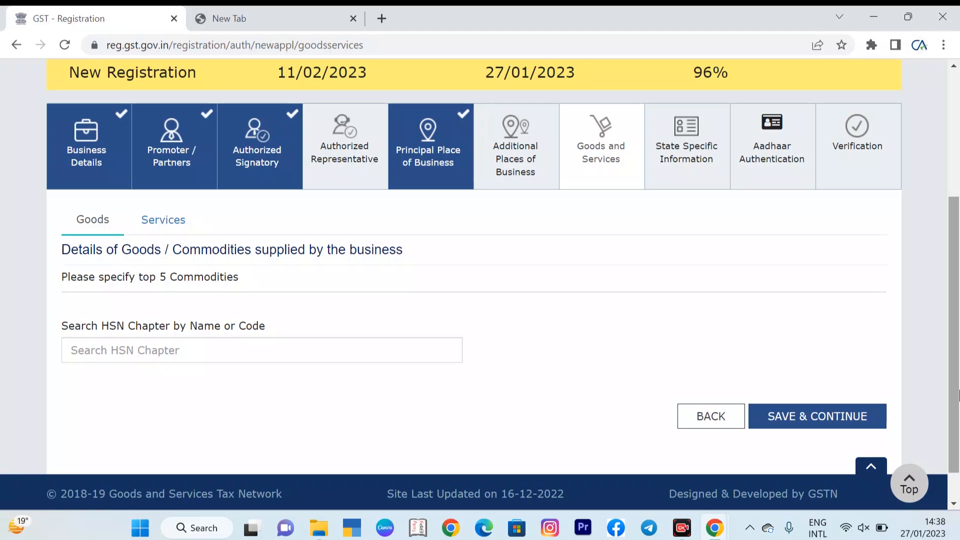
pyautogui.click(427, 350)
pyautogui.write('11')
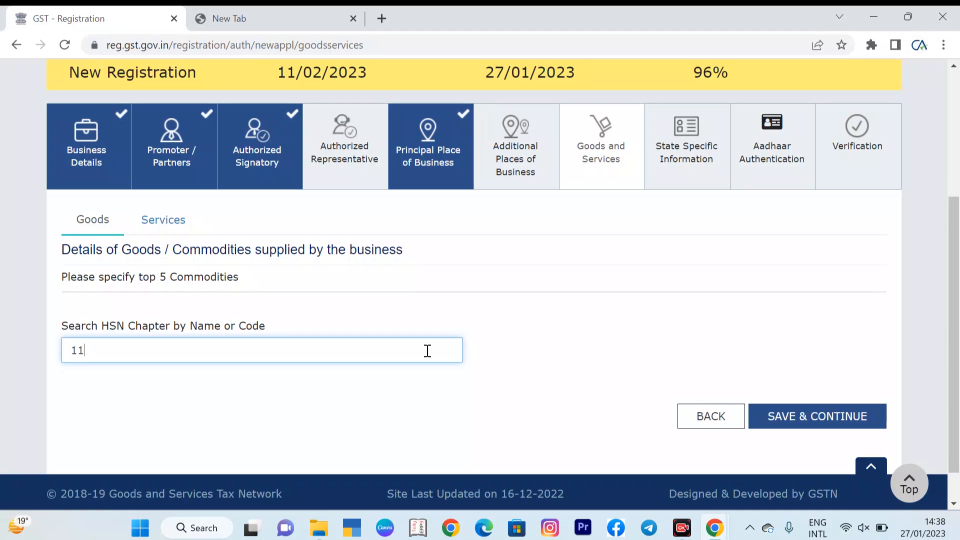
pyautogui.write('0081')
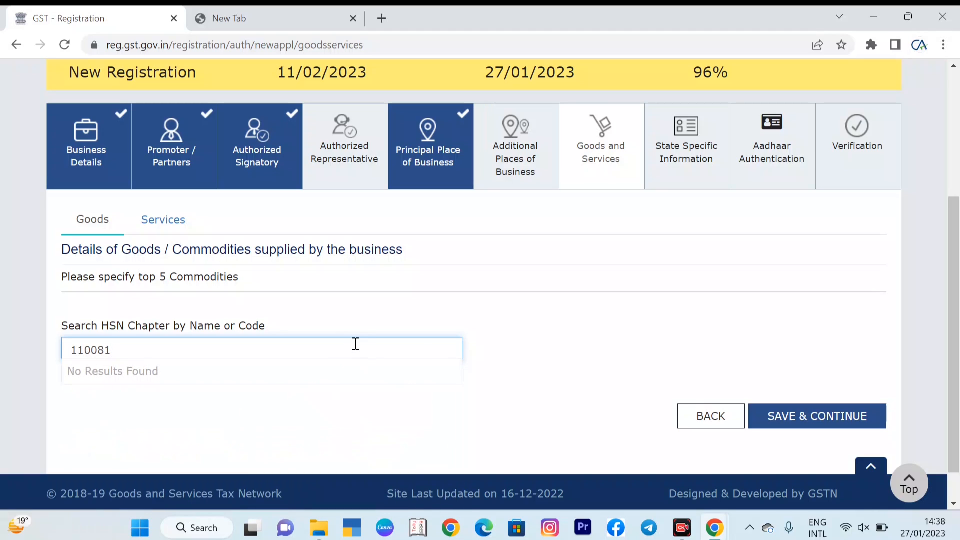
pyautogui.press('BackSpace')
pyautogui.press('BackSpace')
pyautogui.press('BackSpace')
pyautogui.press('BackSpace')
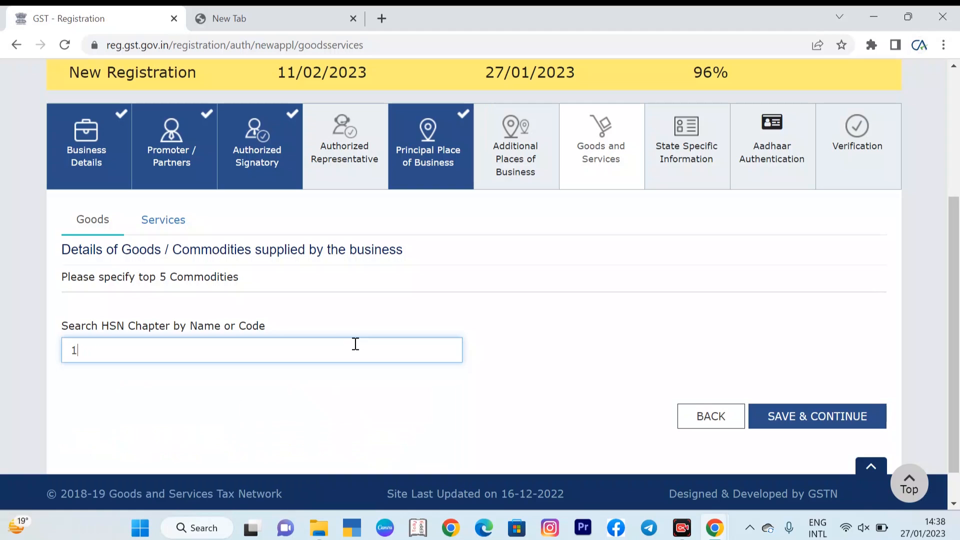
pyautogui.write('991')
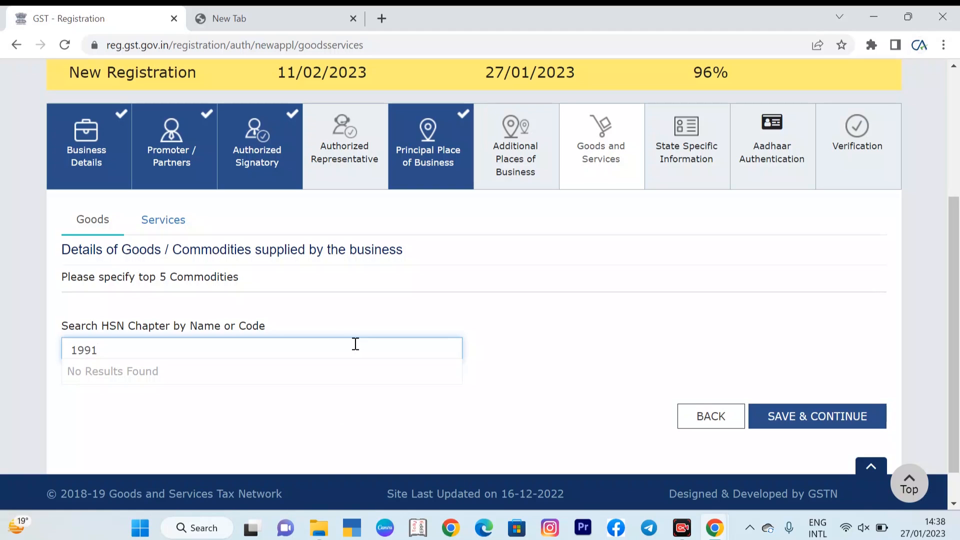
pyautogui.press('BackSpace')
pyautogui.press('BackSpace')
pyautogui.press('BackSpace')
pyautogui.press('BackSpace')
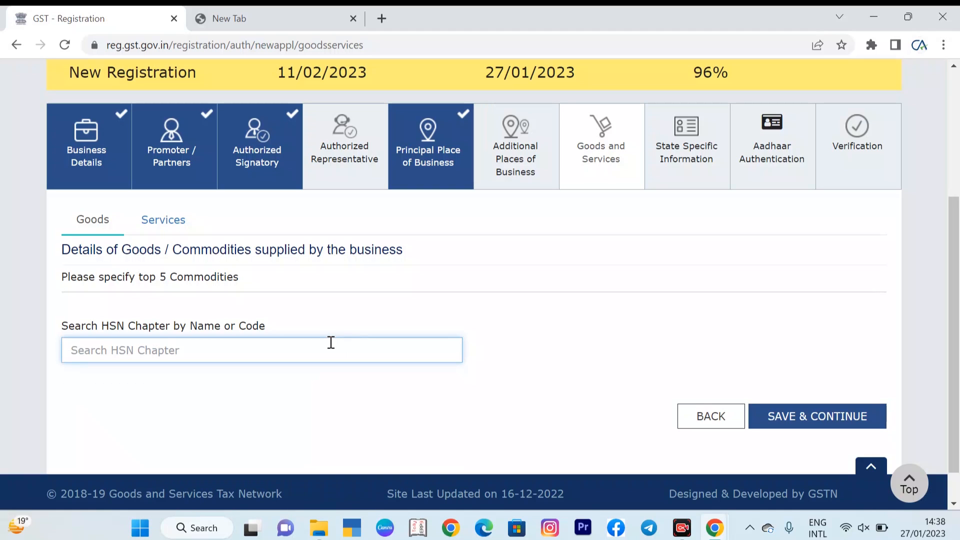
# Step: Search HSN chapters for GARMENT and add code 6113, garments of knitted or crocheted fabrics, to the goods list
pyautogui.write('GARMENT')
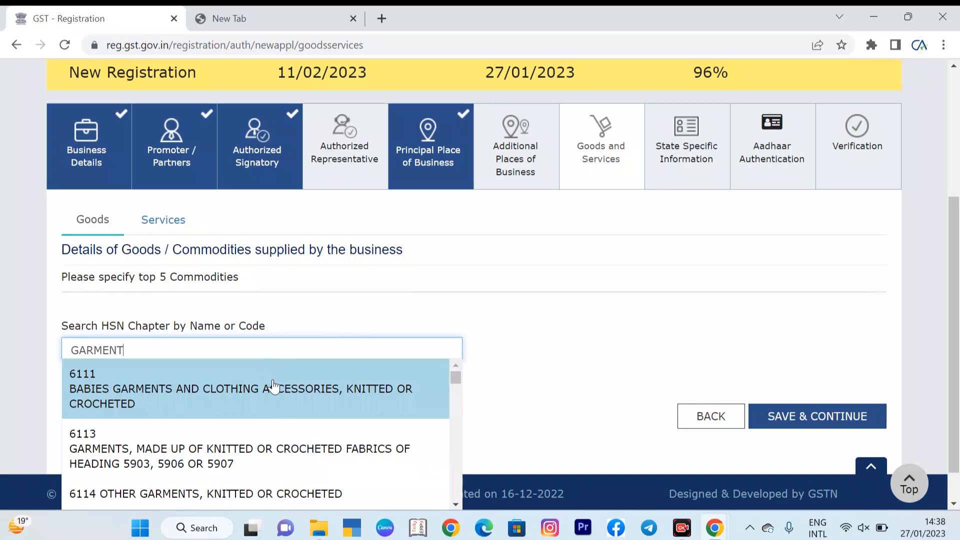
pyautogui.click(268, 465)
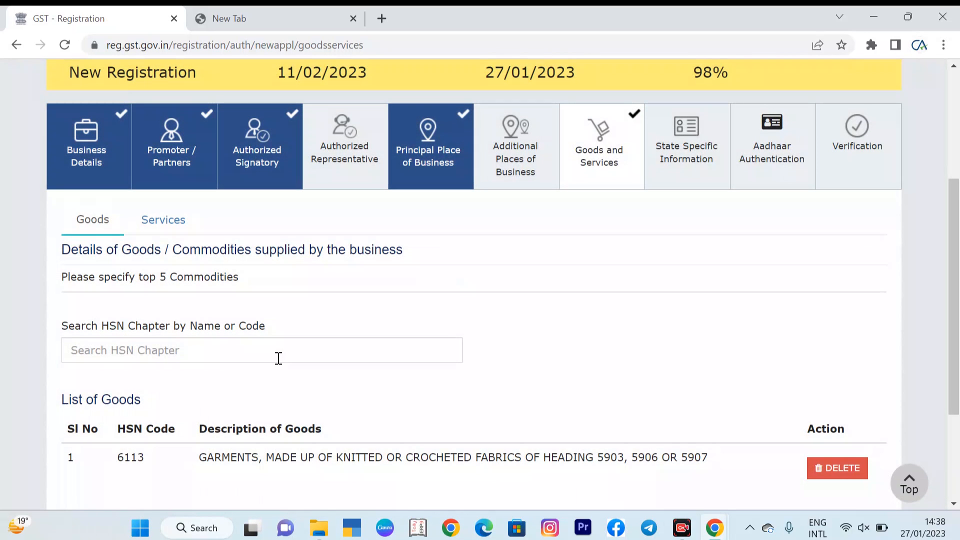
# Step: Search HSN chapters for FABRIC and add chapter 58, special woven fabrics, to the goods list
pyautogui.write('FABRIC')
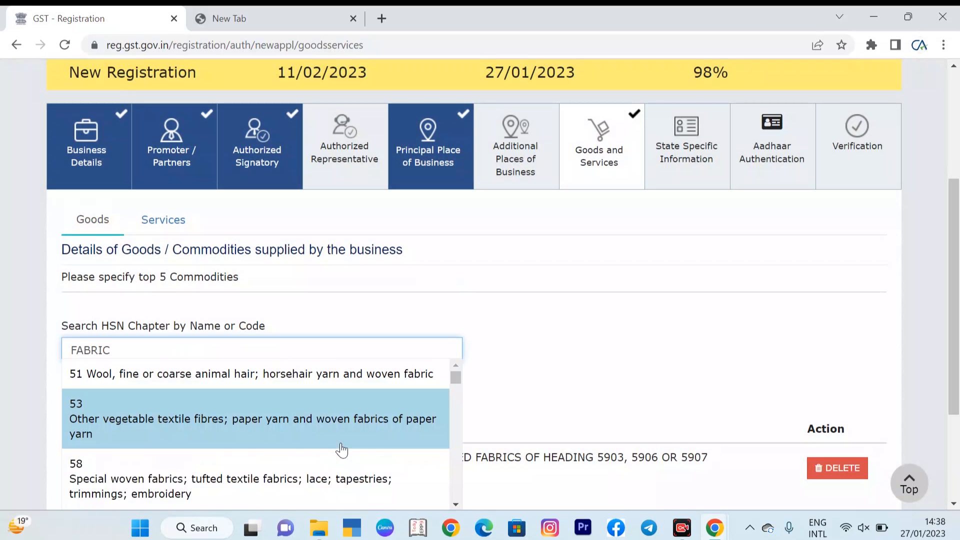
pyautogui.click(324, 478)
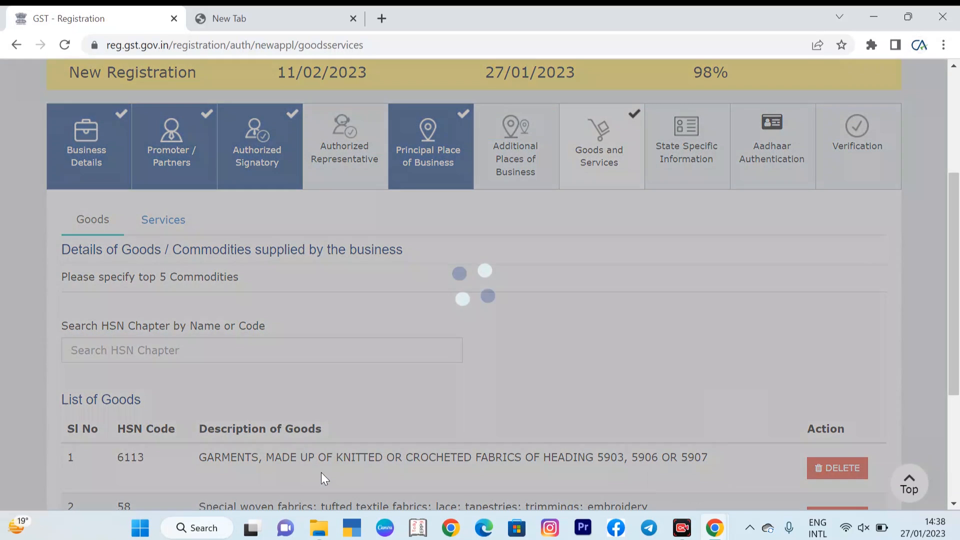
# Step: Search HSN chapters for 51, add chapter 51 (wool, animal hair and woven fabric) to the goods list, and save the goods section
pyautogui.click(266, 353)
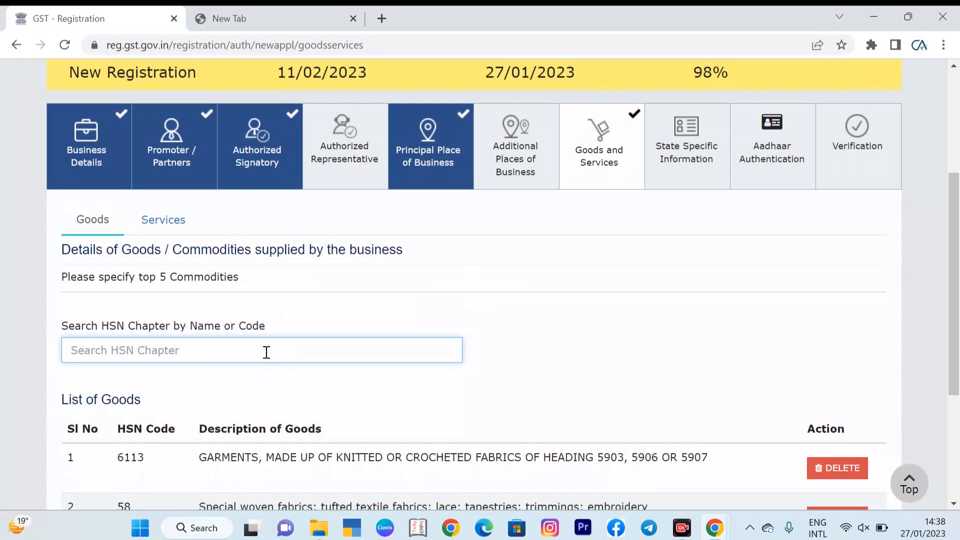
pyautogui.write('51')
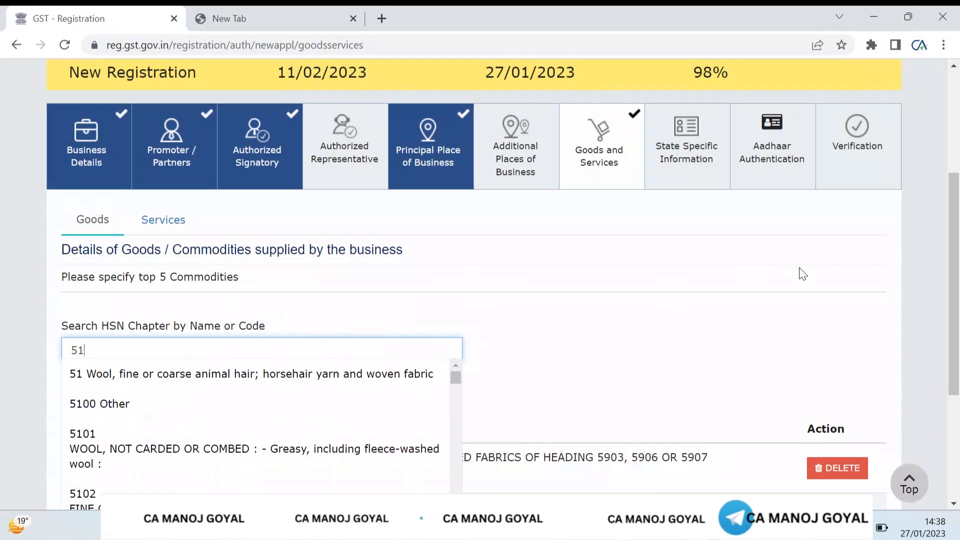
pyautogui.scroll(-1, 959, 261)
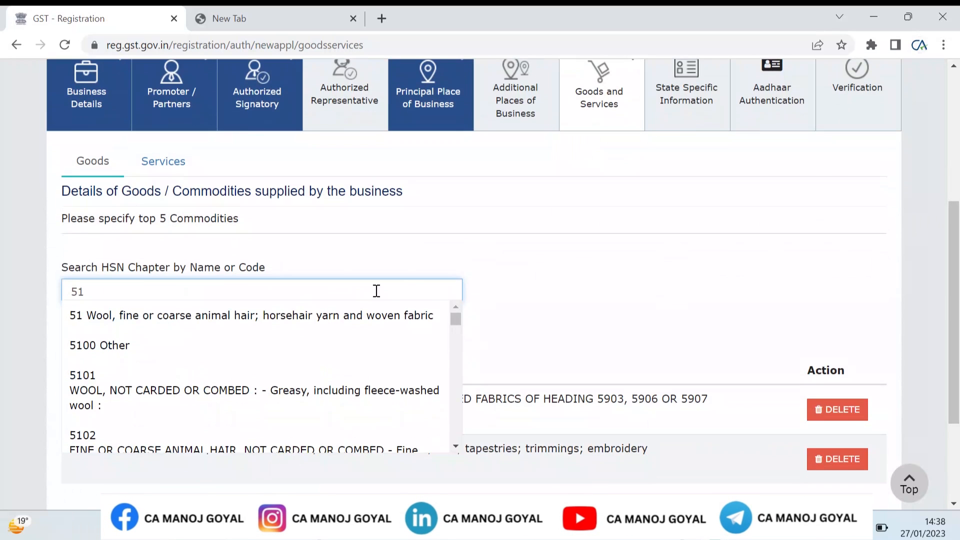
pyautogui.click(349, 325)
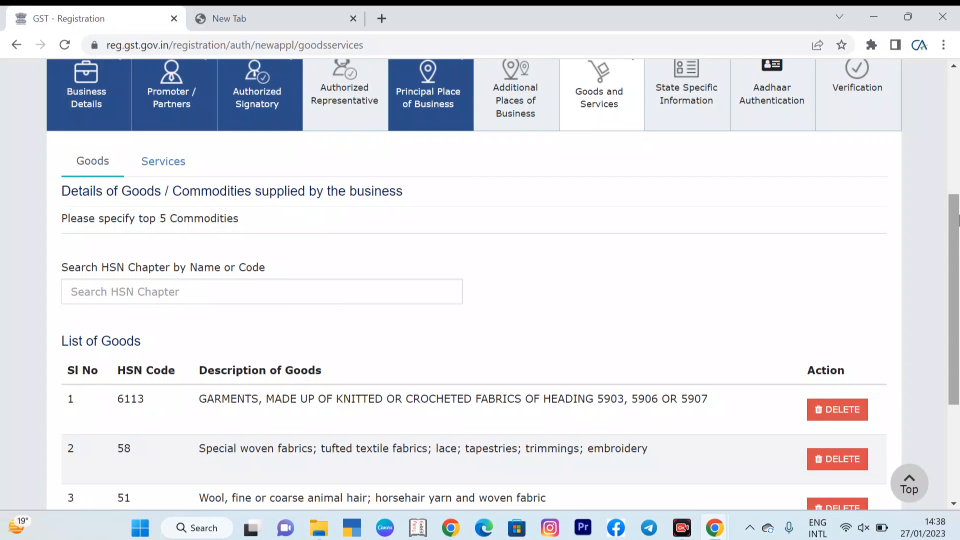
pyautogui.moveTo(958, 260); pyautogui.dragTo(958, 331)
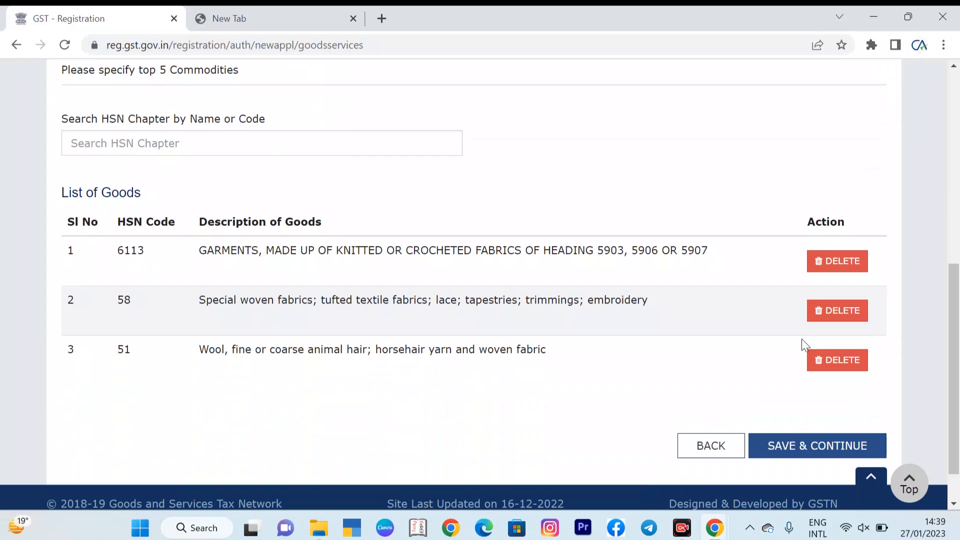
pyautogui.click(811, 447)
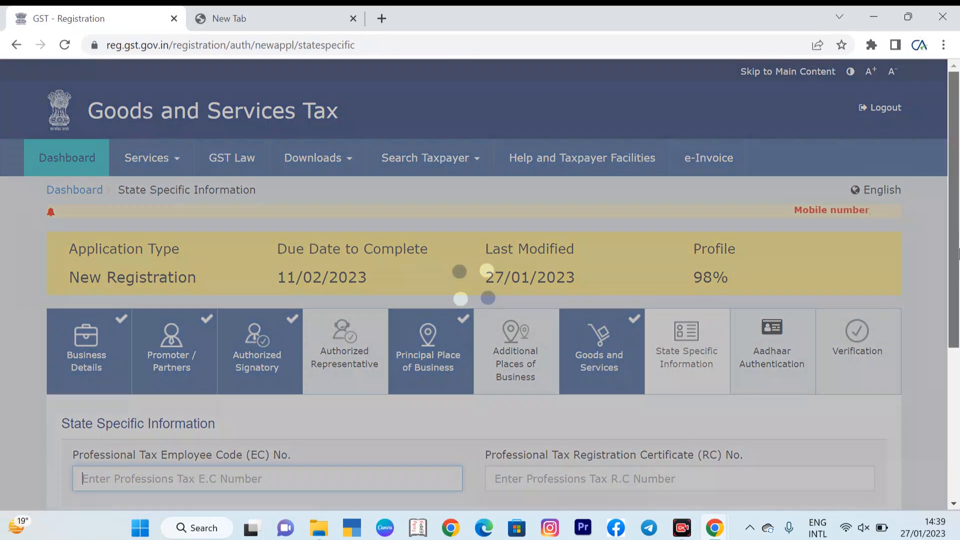
# Step: Continue past the State Specific Information section without entering any details
pyautogui.moveTo(959, 224); pyautogui.dragTo(958, 277)
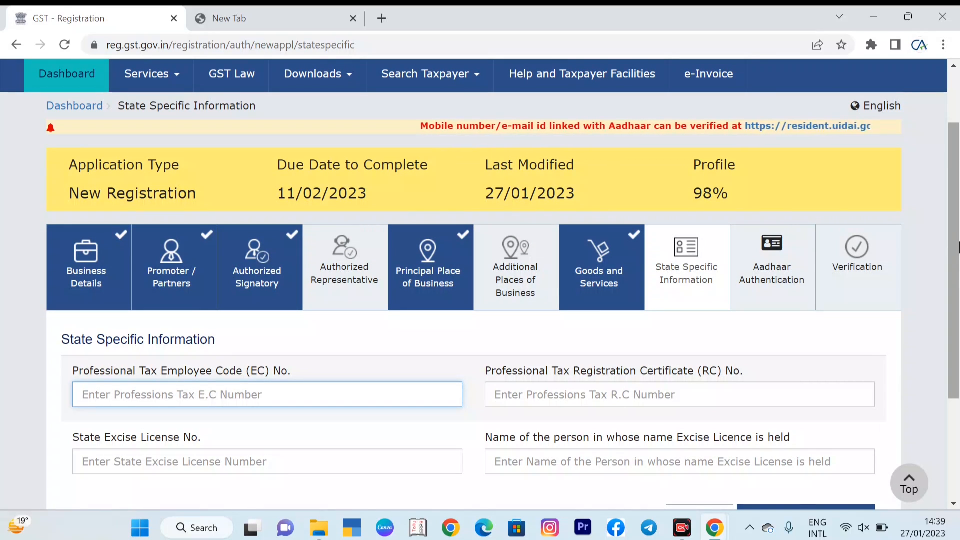
pyautogui.scroll(-2, 958, 250)
pyautogui.click(806, 417)
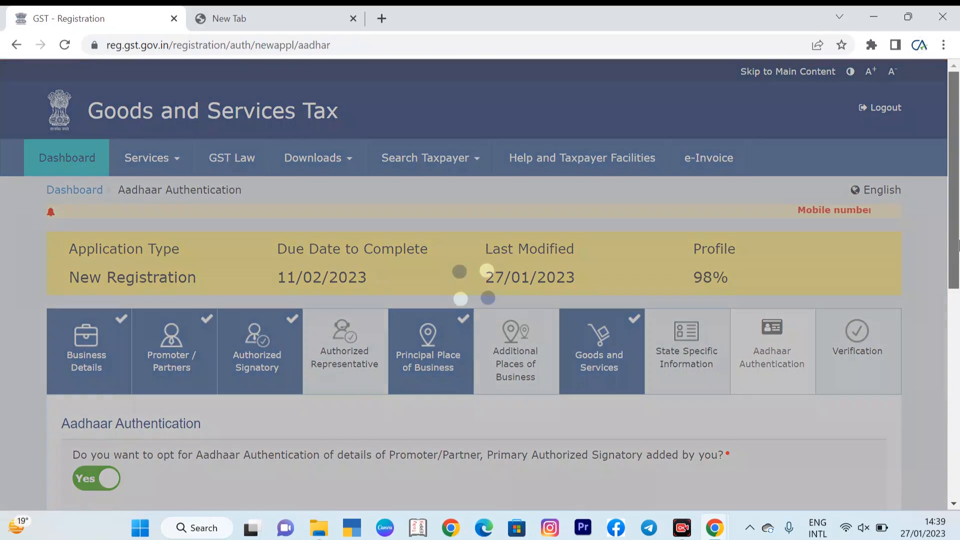
# Step: Keep Aadhaar authentication opted for the proprietor, save the section and acknowledge the warning
pyautogui.moveTo(959, 245); pyautogui.dragTo(958, 367)
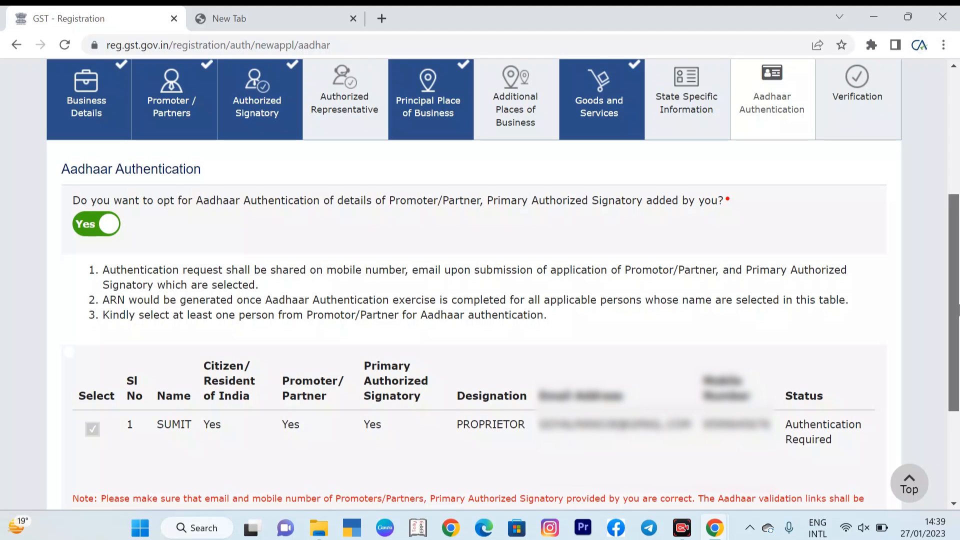
pyautogui.moveTo(958, 310); pyautogui.dragTo(958, 328)
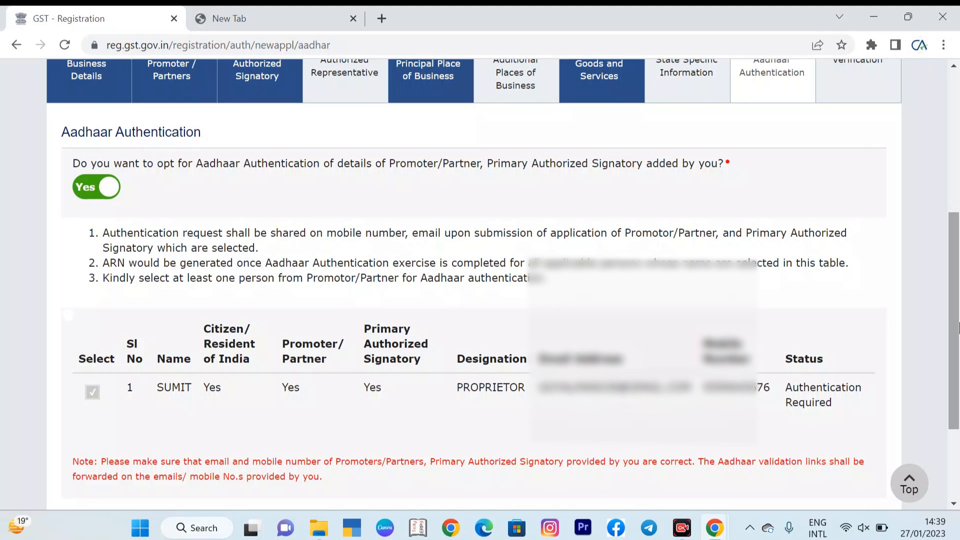
pyautogui.scroll(1, 958, 326)
pyautogui.scroll(-3, 958, 326)
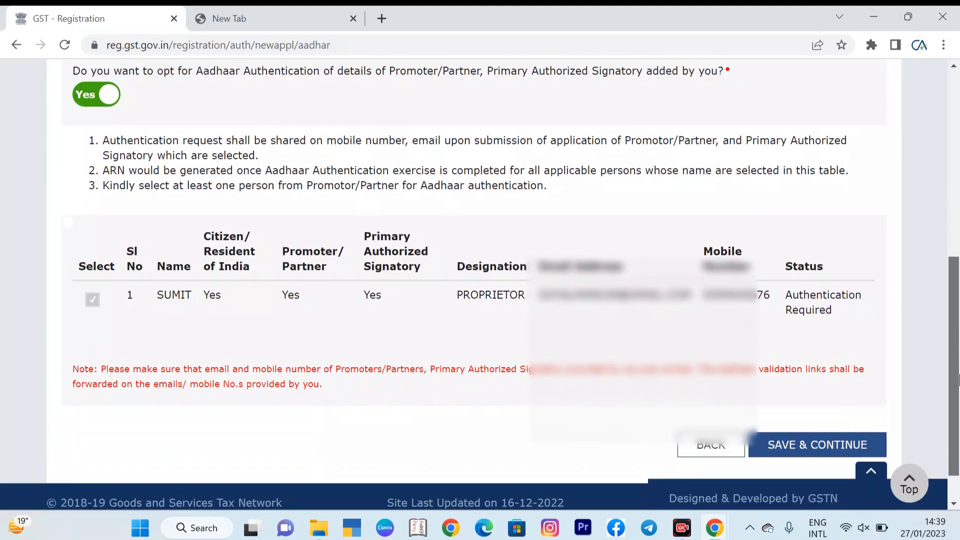
pyautogui.click(804, 429)
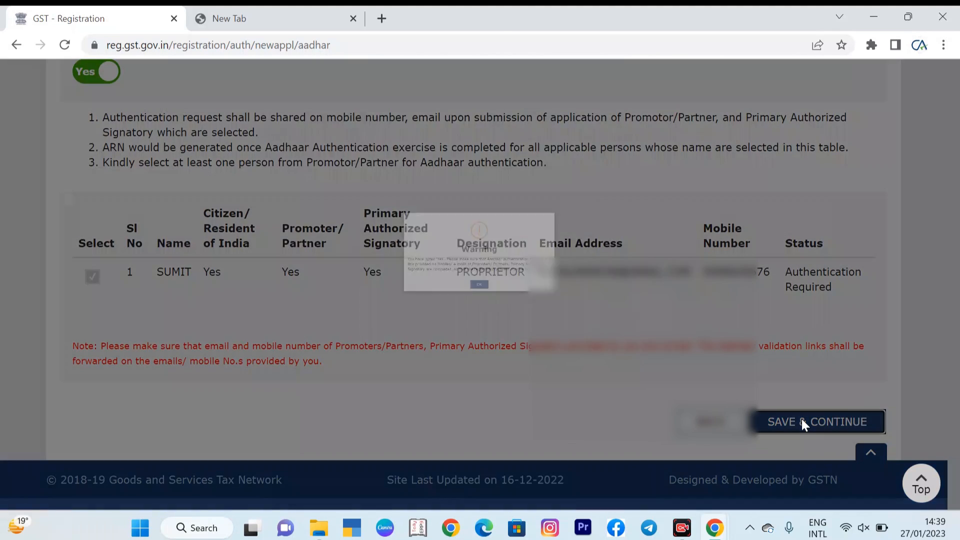
pyautogui.click(470, 318)
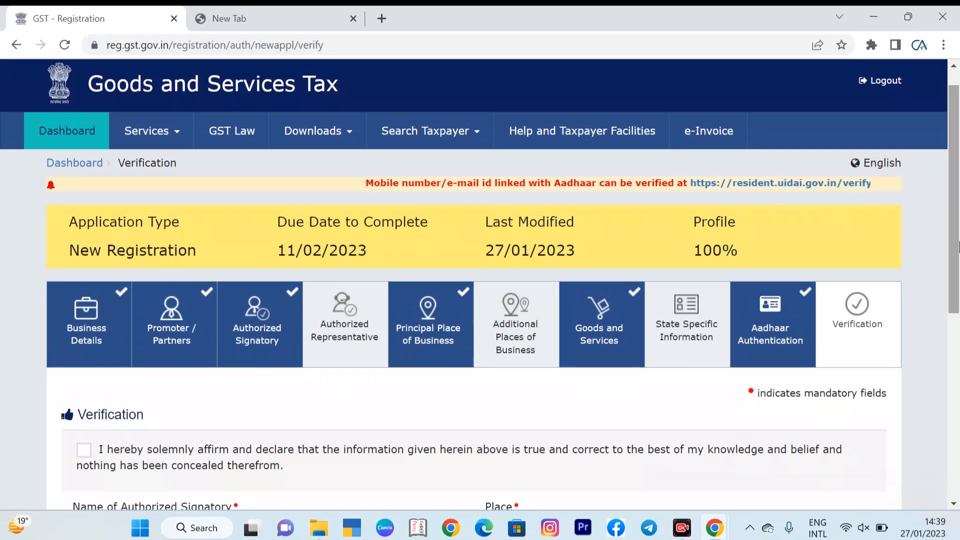
# Step: Tick the verification declaration and select the proprietor as the authorized signatory
pyautogui.moveTo(958, 245); pyautogui.dragTo(958, 315)
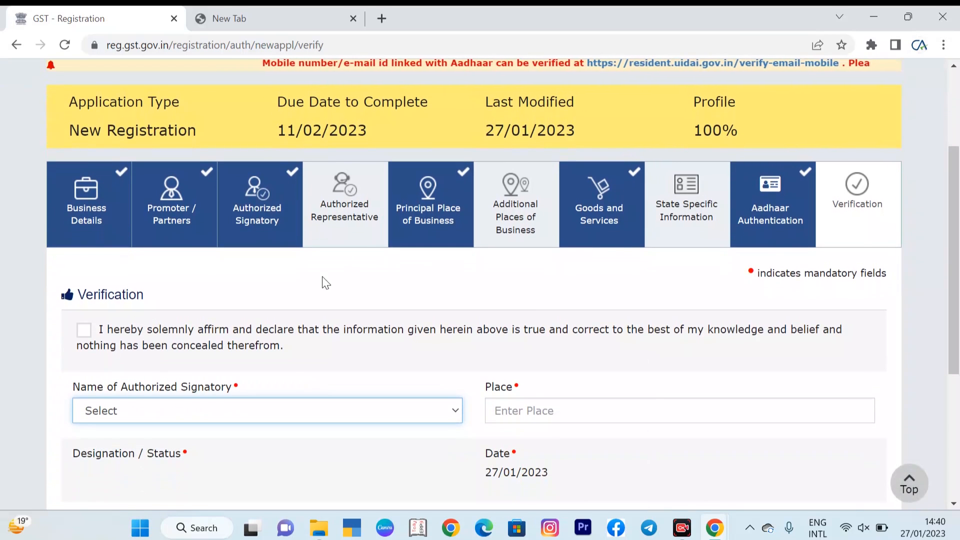
pyautogui.click(89, 331)
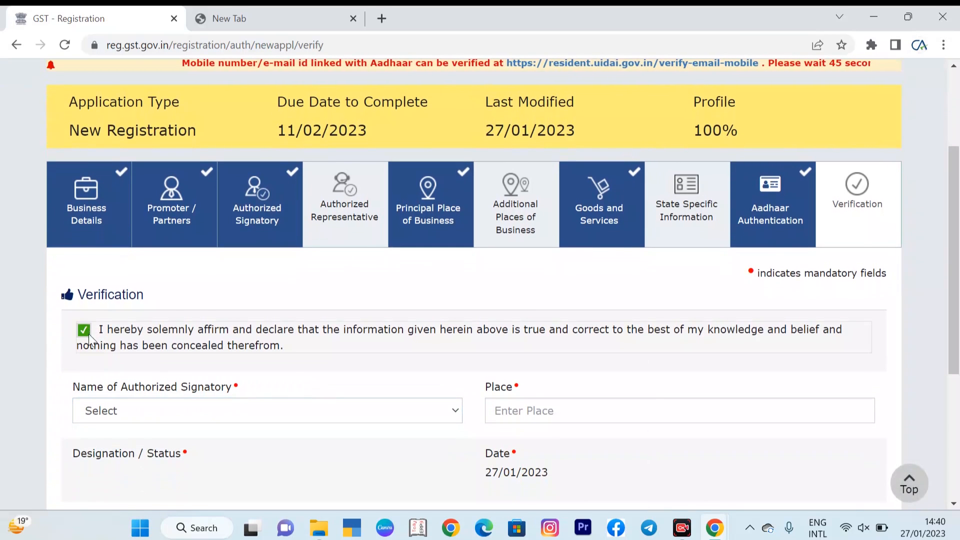
pyautogui.click(117, 412)
pyautogui.click(113, 443)
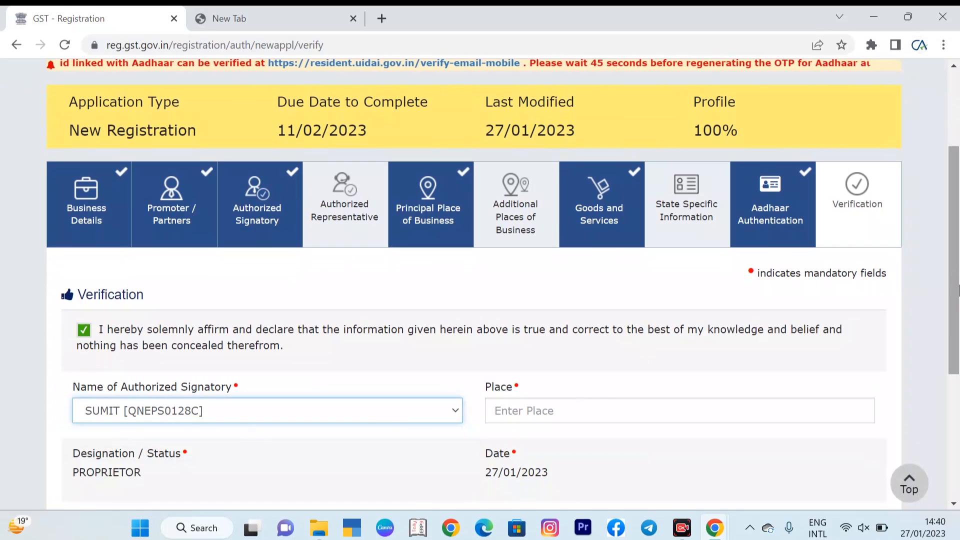
# Step: Enter DELHI as the place of verification
pyautogui.moveTo(958, 280); pyautogui.dragTo(958, 344)
pyautogui.click(771, 280)
pyautogui.write('DELHI')
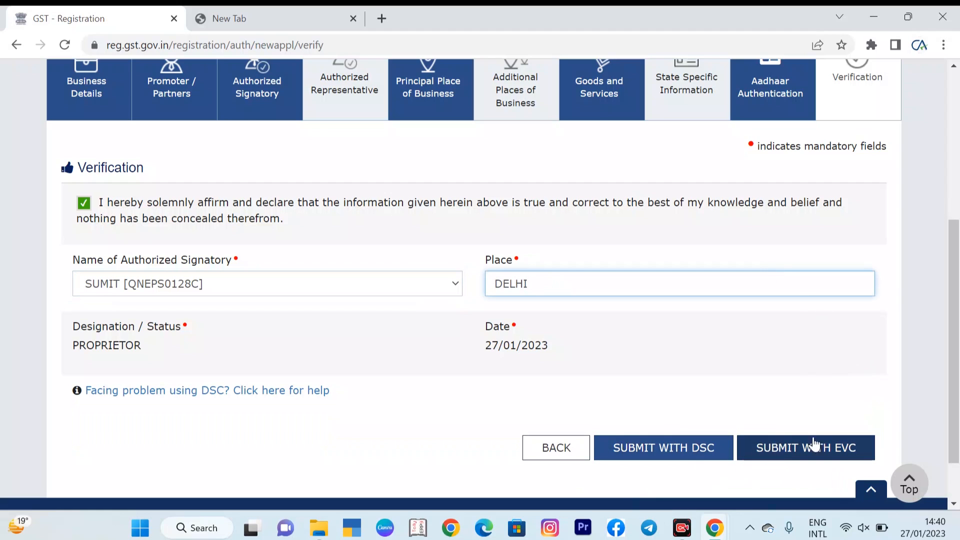
pyautogui.scroll(2, 958, 363)
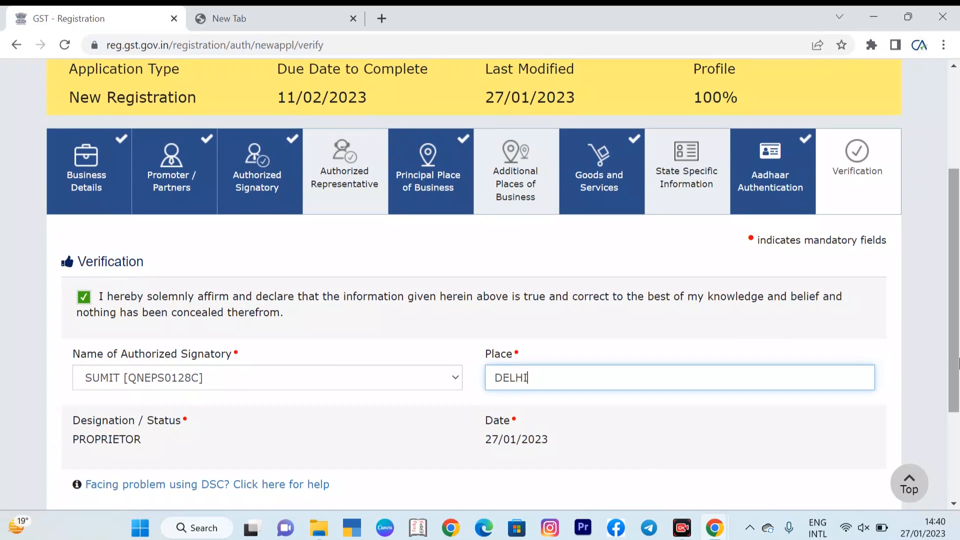